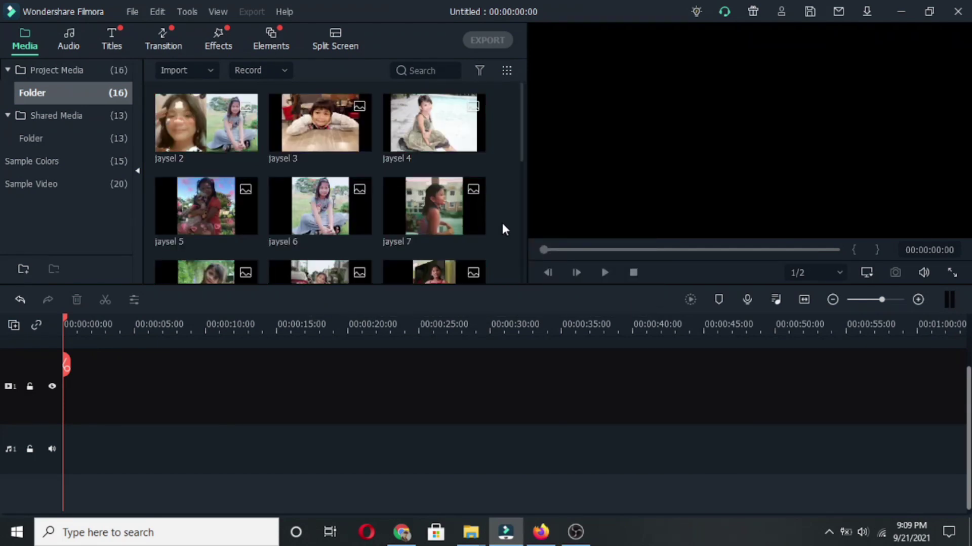
Step: Place photo 9 at the start of the first video track and extend its duration to about 12 seconds
scroll(501, 222, down, 3)
drag(320, 120, 71, 456)
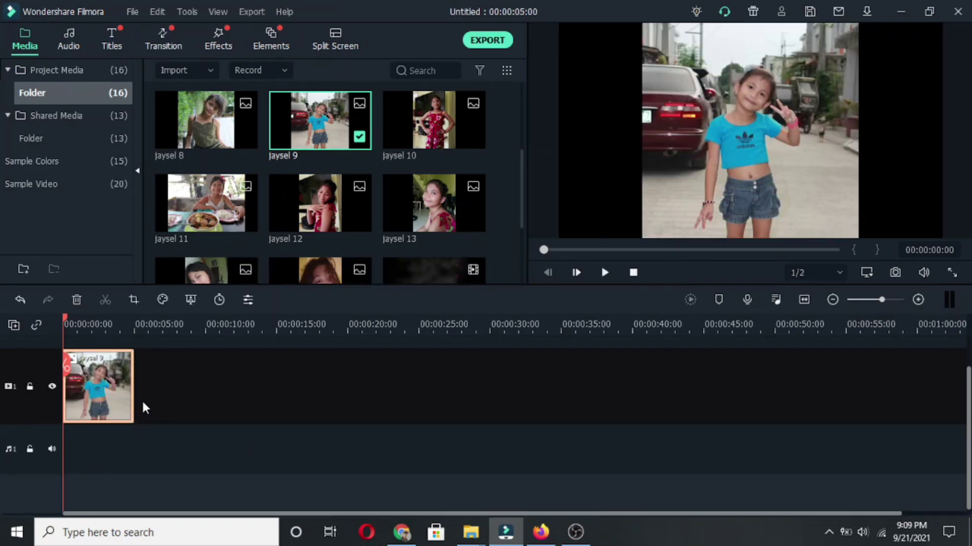
drag(135, 389, 237, 389)
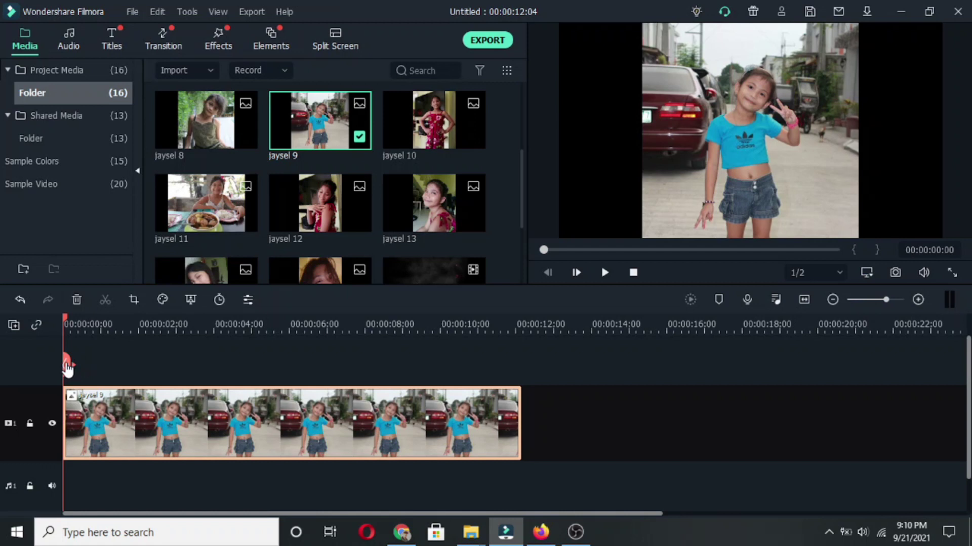
Step: Add photo 8 on a new track above photo 9, starting at 1 second
drag(67, 369, 102, 374)
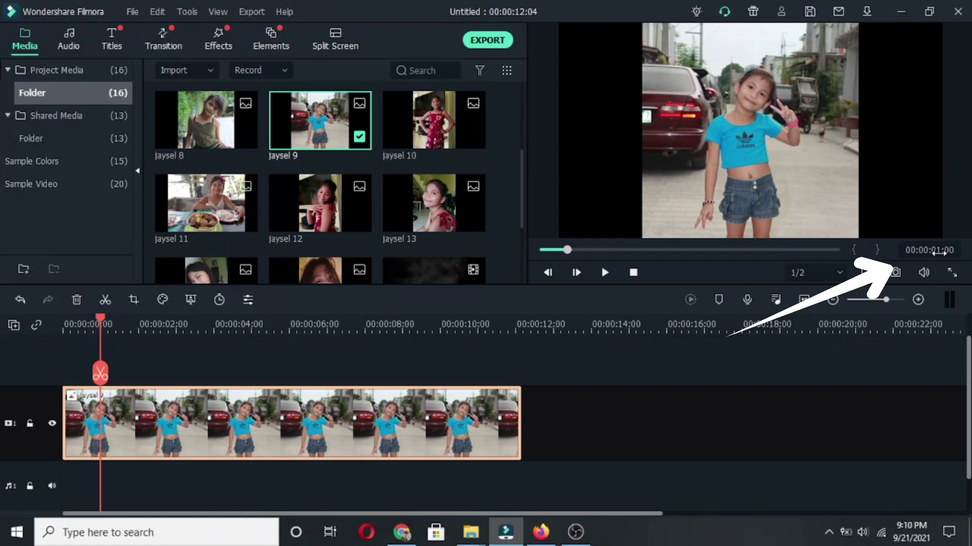
scroll(187, 269, up, 3)
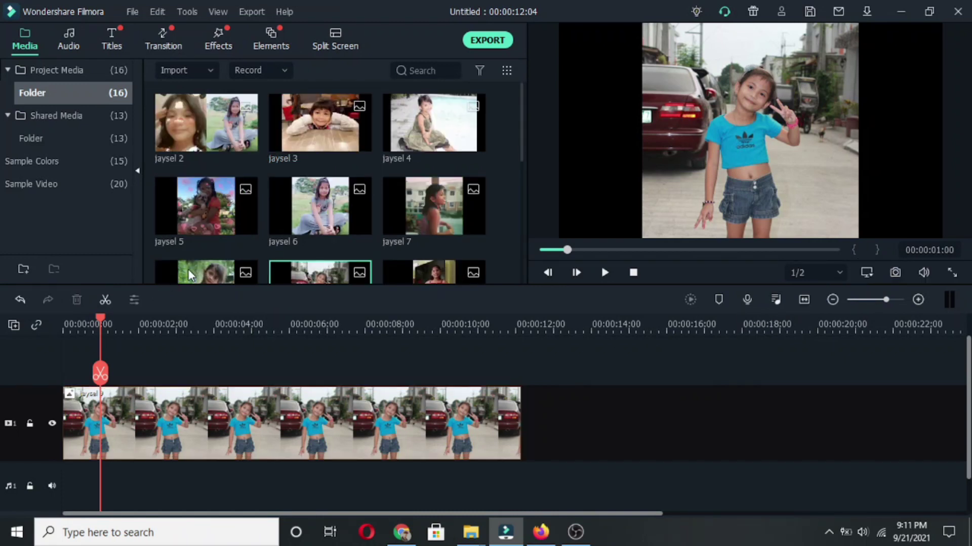
drag(187, 268, 100, 379)
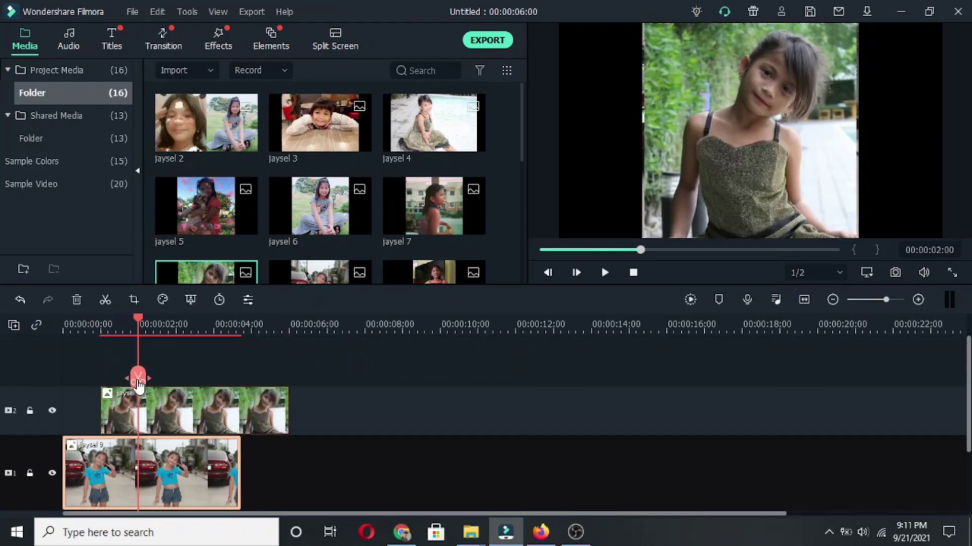
Step: Stack photos 3, 4, 11, 10 and 7 on successive higher tracks, starting one second apart from 2 to 6 seconds
drag(324, 142, 176, 386)
drag(522, 121, 243, 392)
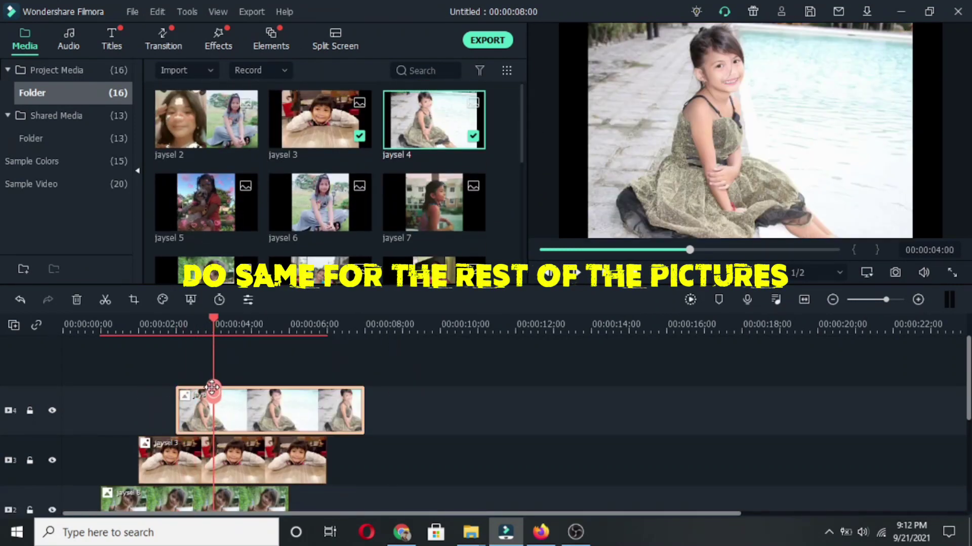
scroll(523, 135, down, 3)
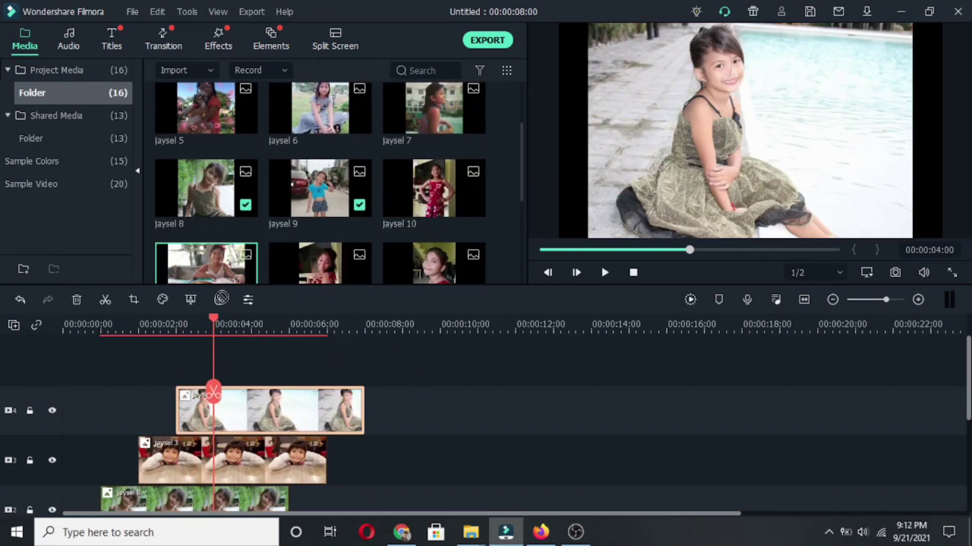
drag(206, 263, 238, 400)
drag(440, 124, 377, 355)
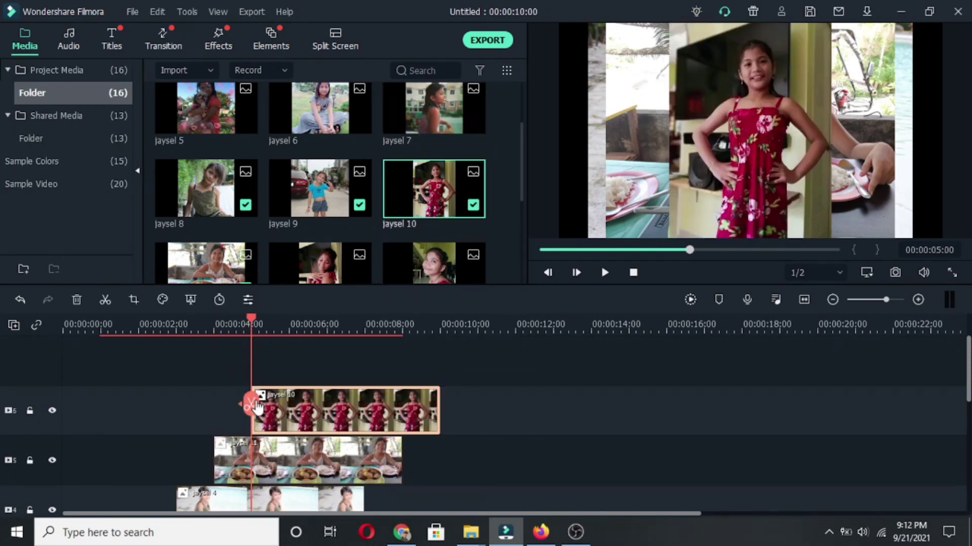
drag(434, 108, 523, 343)
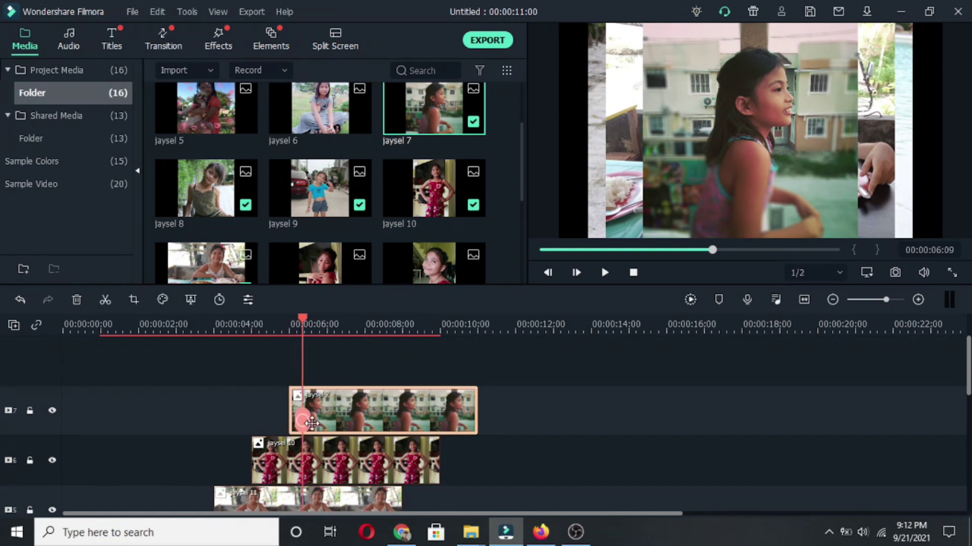
Step: Stack photos 14, 12, 6 and 13 on successive higher tracks, starting one second apart from 7 to 10 seconds
scroll(470, 208, down, 4)
drag(318, 347, 324, 354)
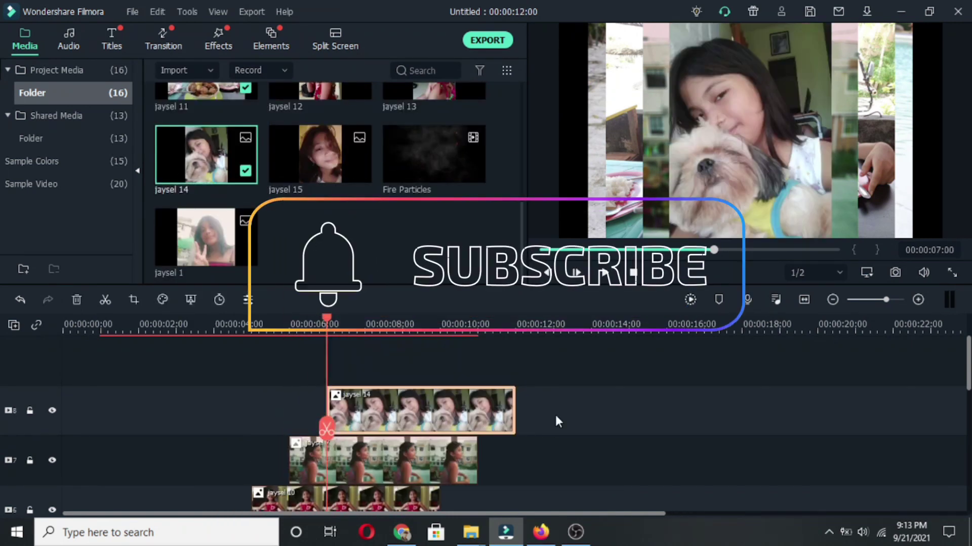
scroll(387, 174, up, 4)
key(space)
drag(289, 245, 408, 410)
scroll(207, 223, up, 2)
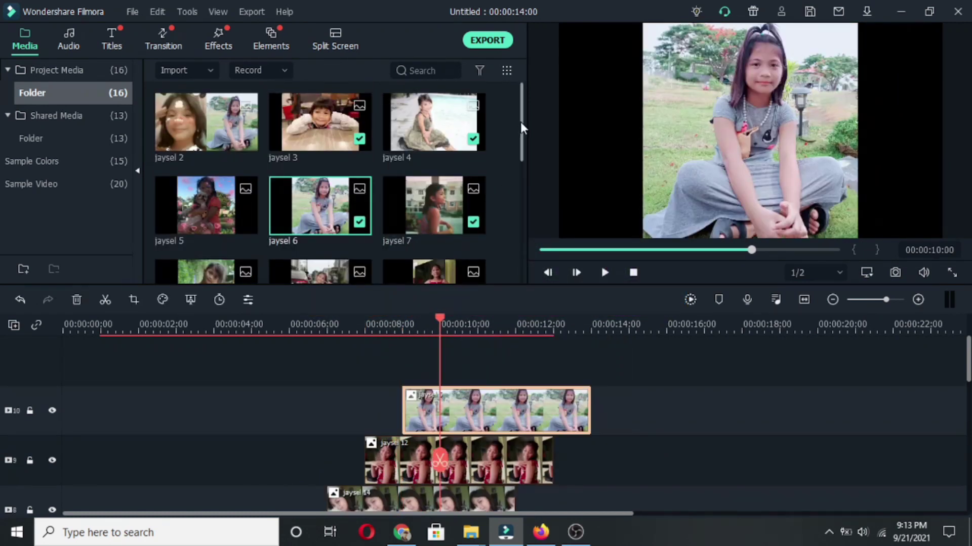
drag(523, 128, 523, 211)
drag(433, 162, 485, 463)
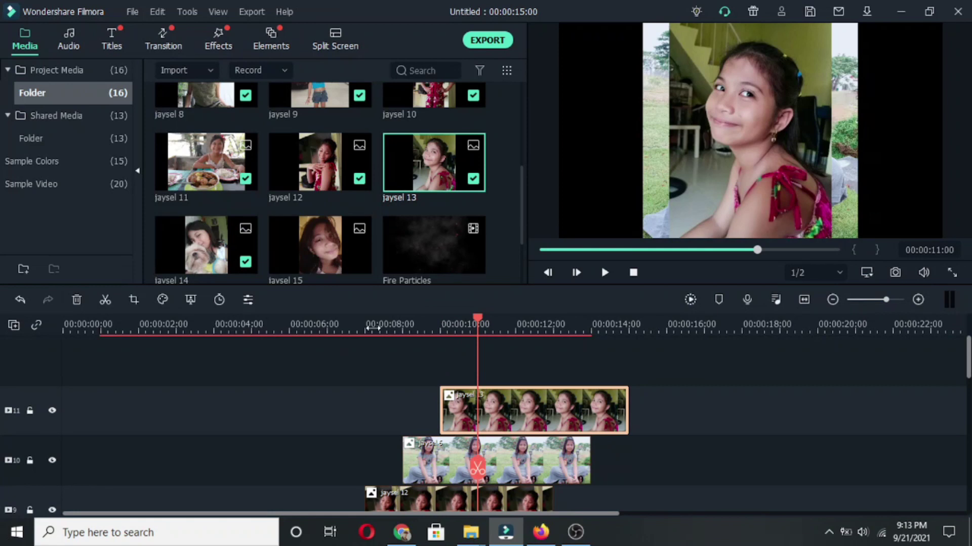
Step: Stack photos 5, 15, 1 and 2 on successive higher tracks, starting one second apart from 11 to 14 seconds
scroll(163, 217, up, 4)
drag(163, 217, 741, 474)
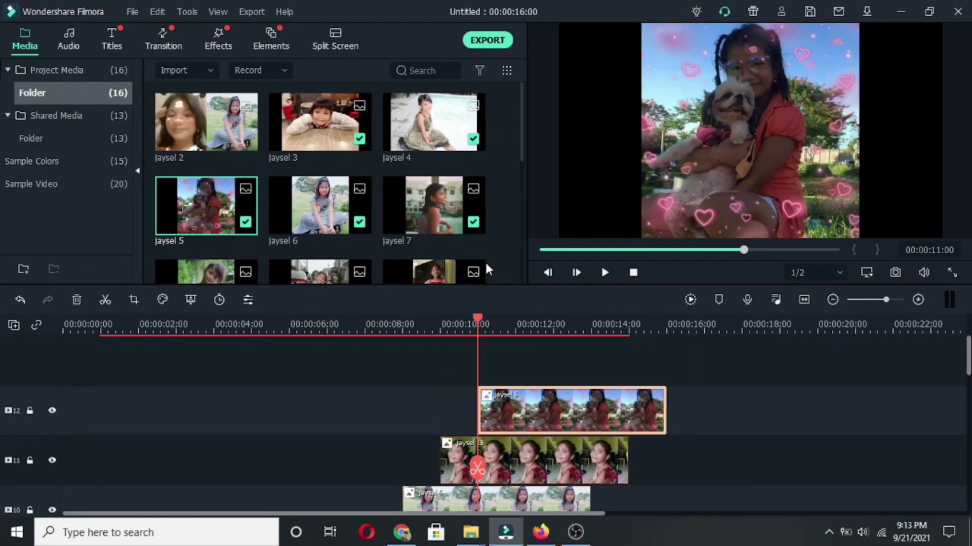
scroll(290, 192, down, 4)
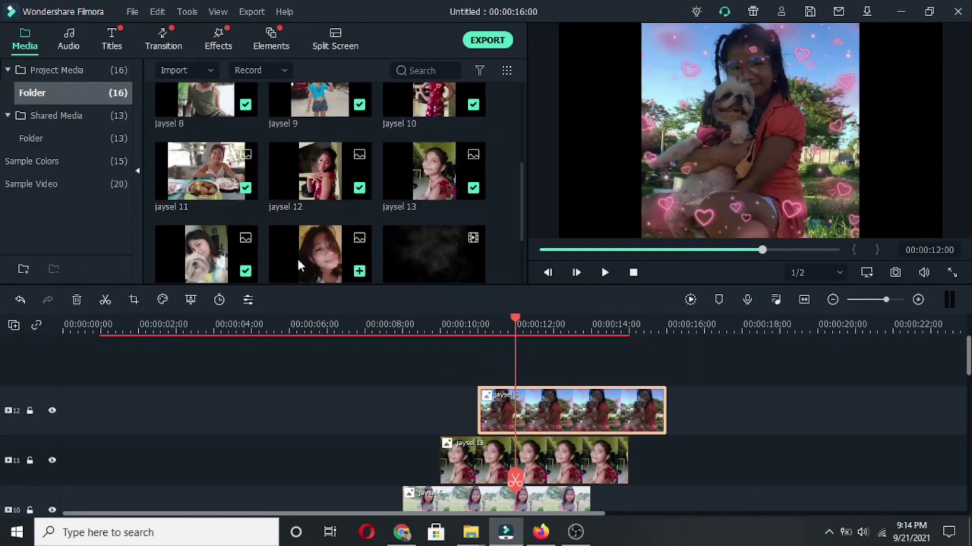
drag(300, 264, 762, 445)
scroll(169, 140, up, 4)
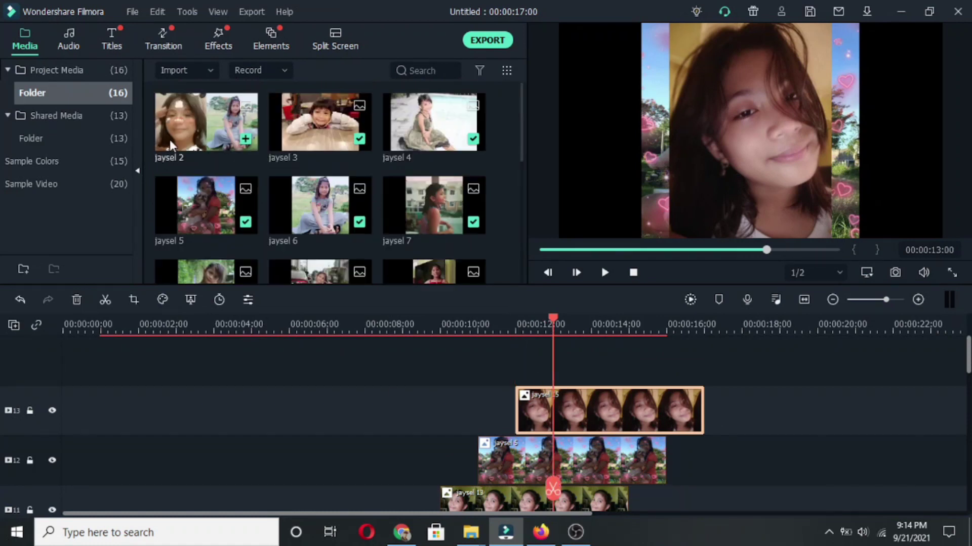
scroll(361, 195, down, 7)
drag(191, 232, 777, 432)
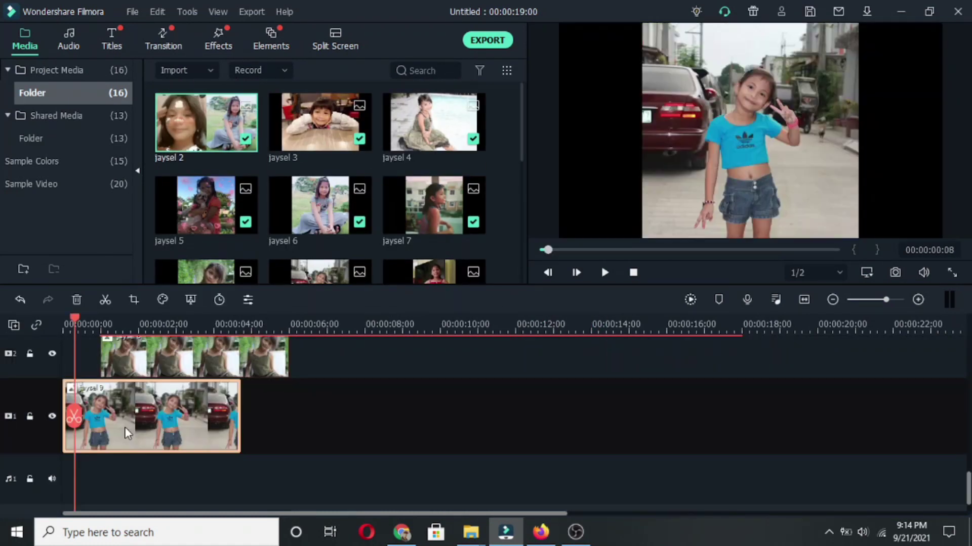
Step: Scale photo 9 on the first track to 60% and rotate it to about 350.83 degrees
right_click(124, 427)
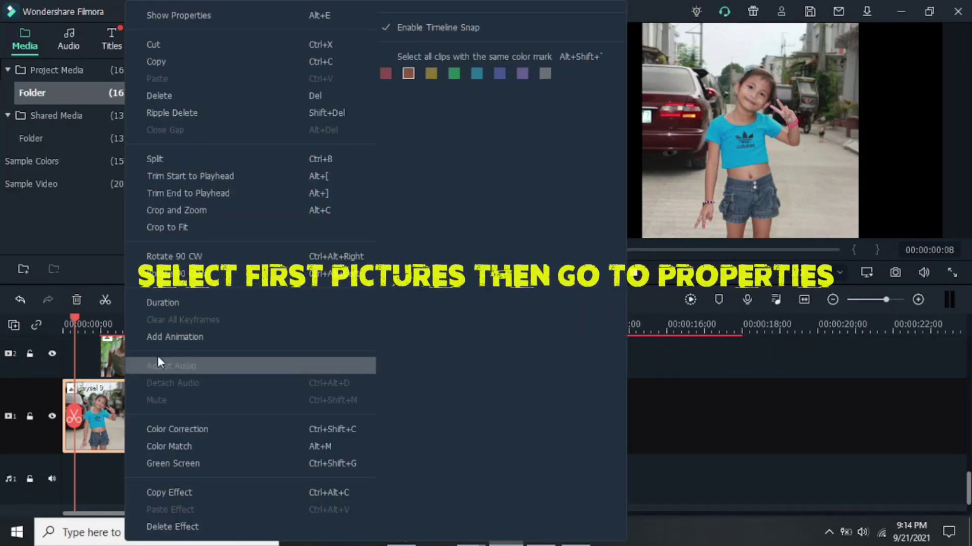
click(217, 19)
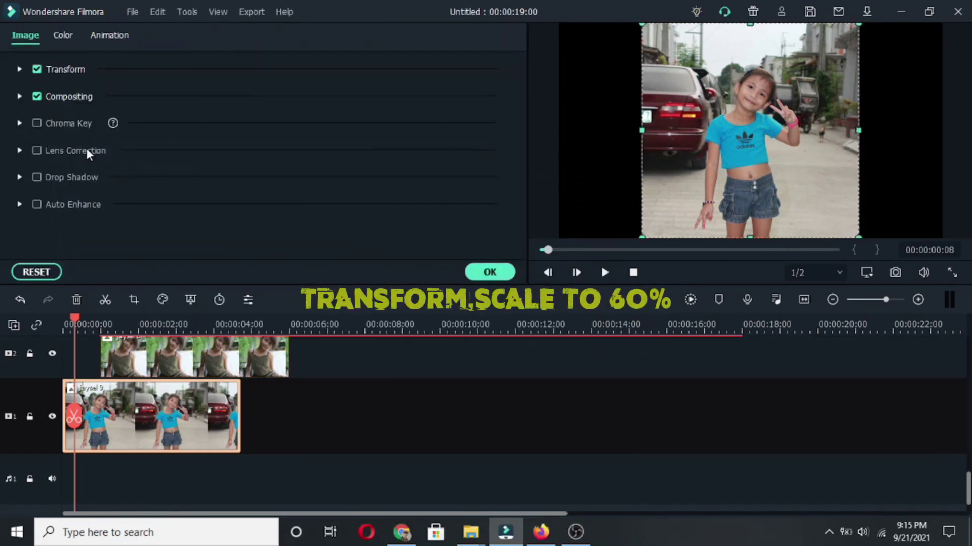
click(20, 68)
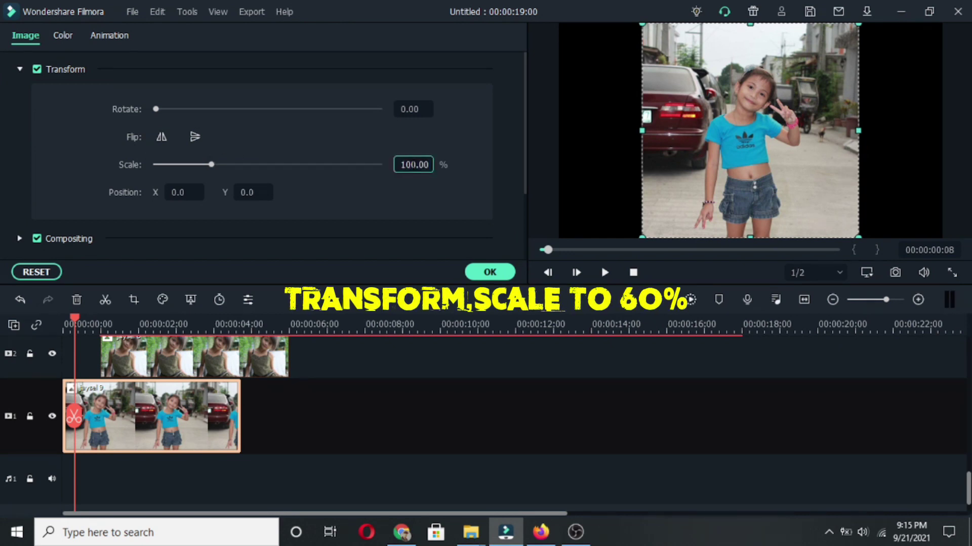
key(BackSpace)
key(BackSpace)
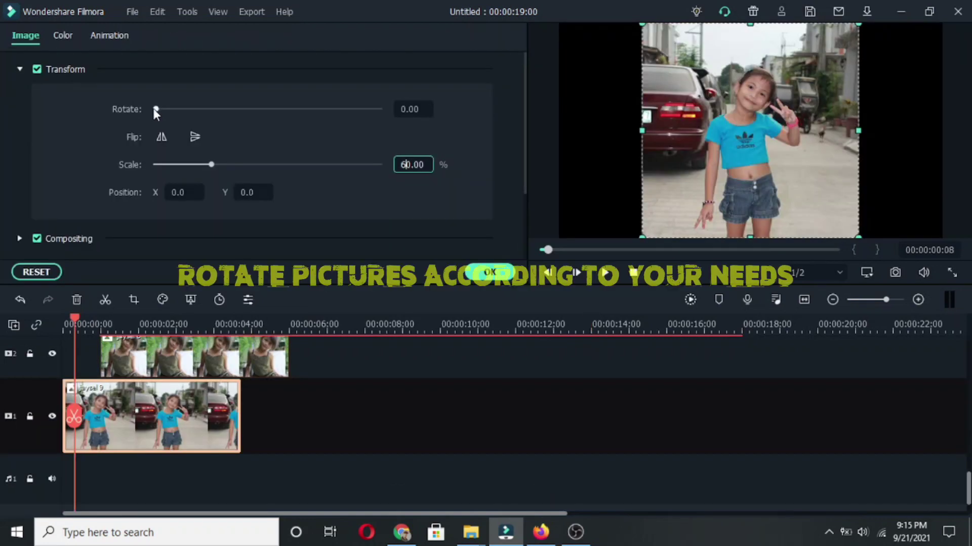
drag(154, 109, 373, 149)
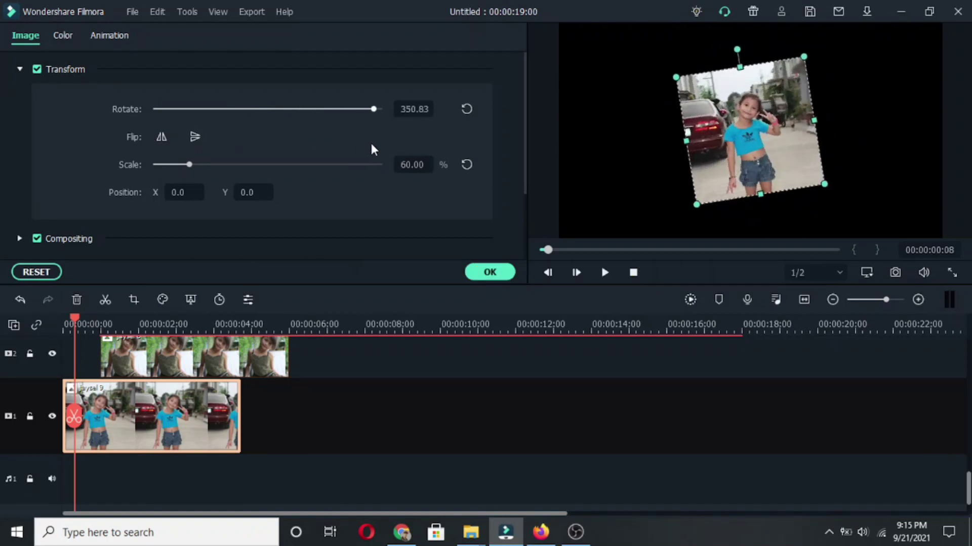
click(490, 272)
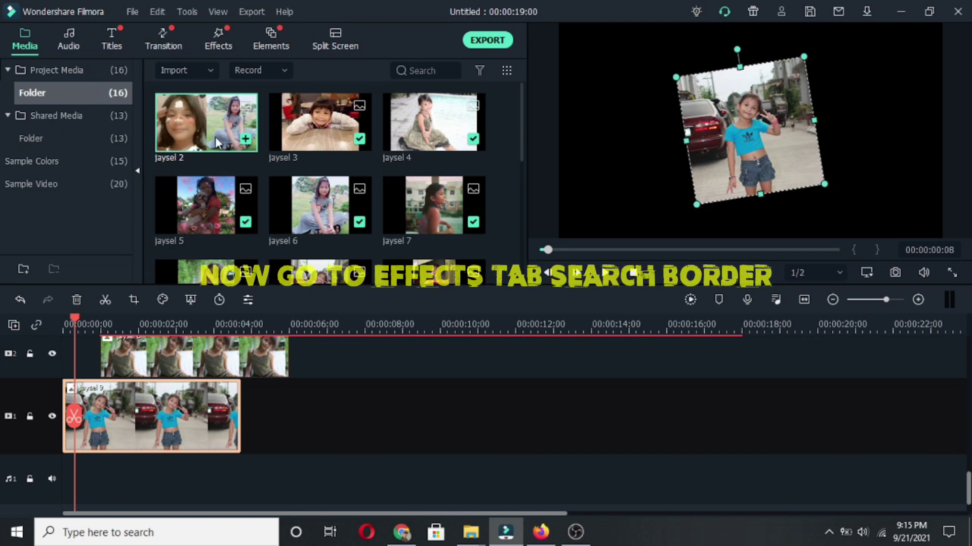
Step: Search the effects for "border" and apply the Border effect to photo 9
click(212, 50)
click(447, 70)
text(border)
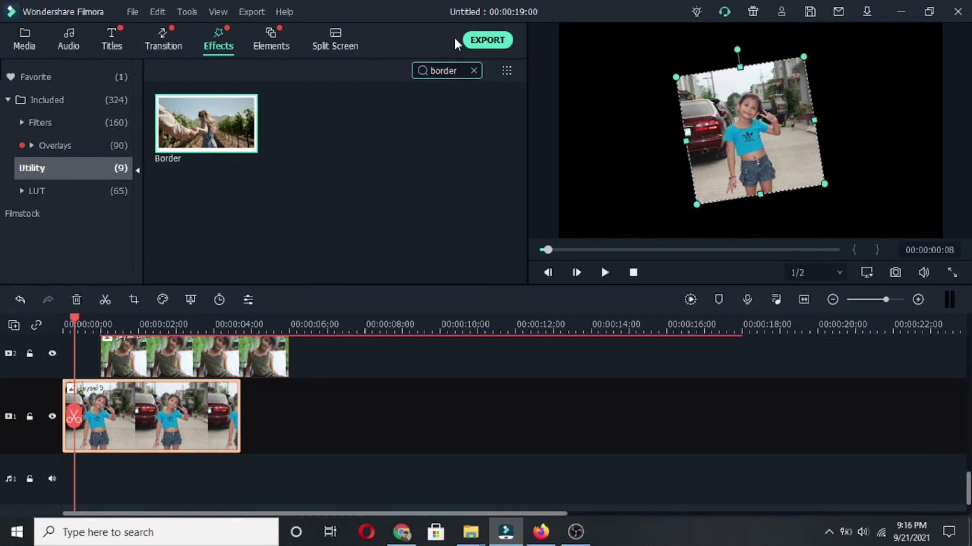
drag(196, 146, 154, 420)
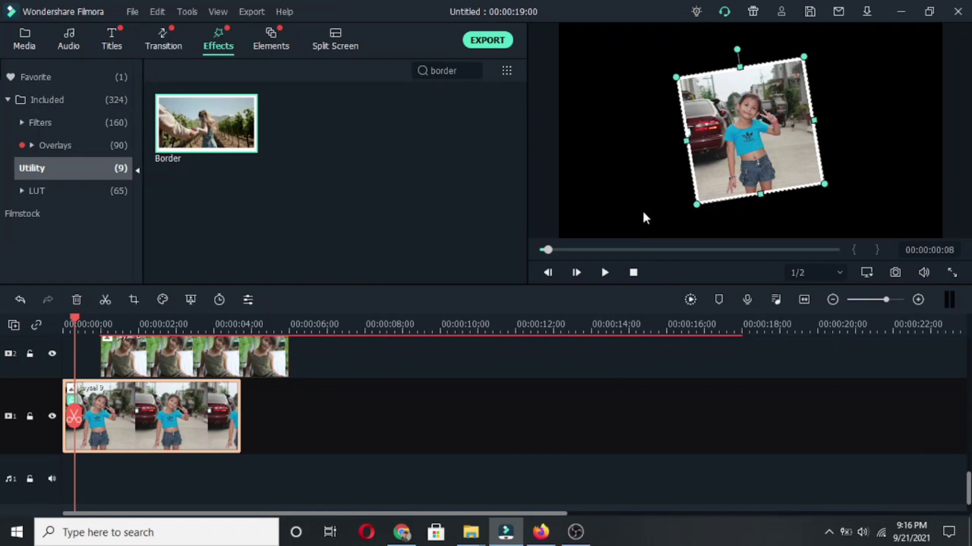
Step: Copy the effects of photo 9 and paste them onto all the other photos in the timeline
right_click(183, 418)
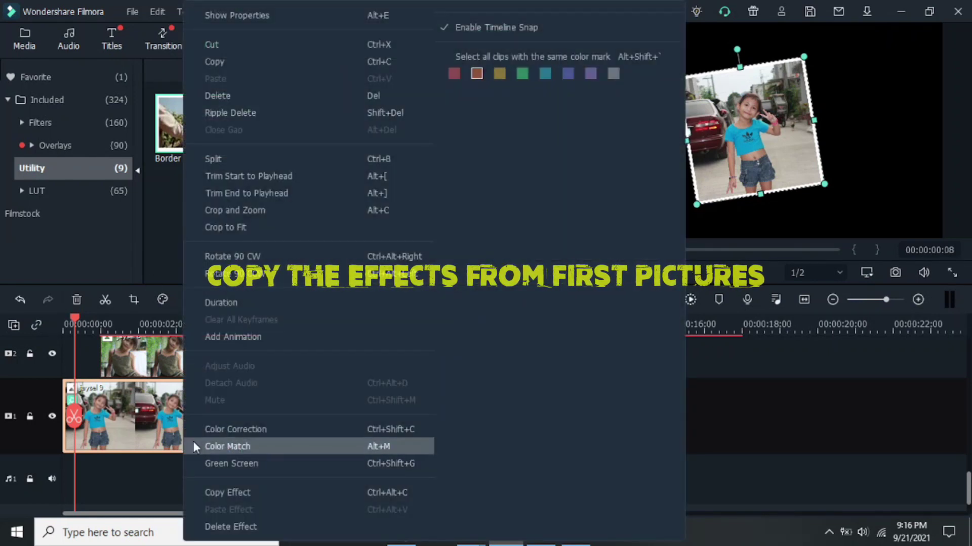
click(214, 492)
scroll(317, 430, up, 10)
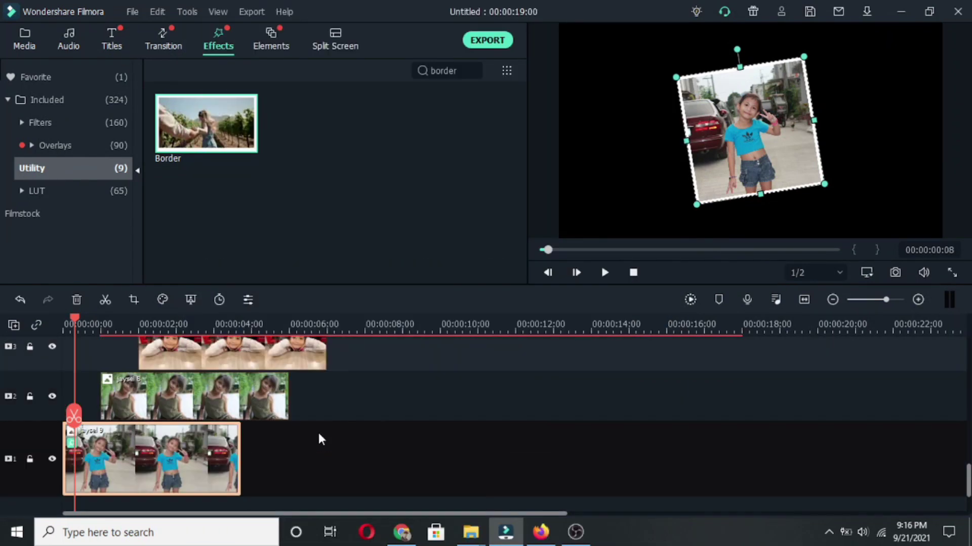
drag(819, 348, 217, 380)
right_click(217, 381)
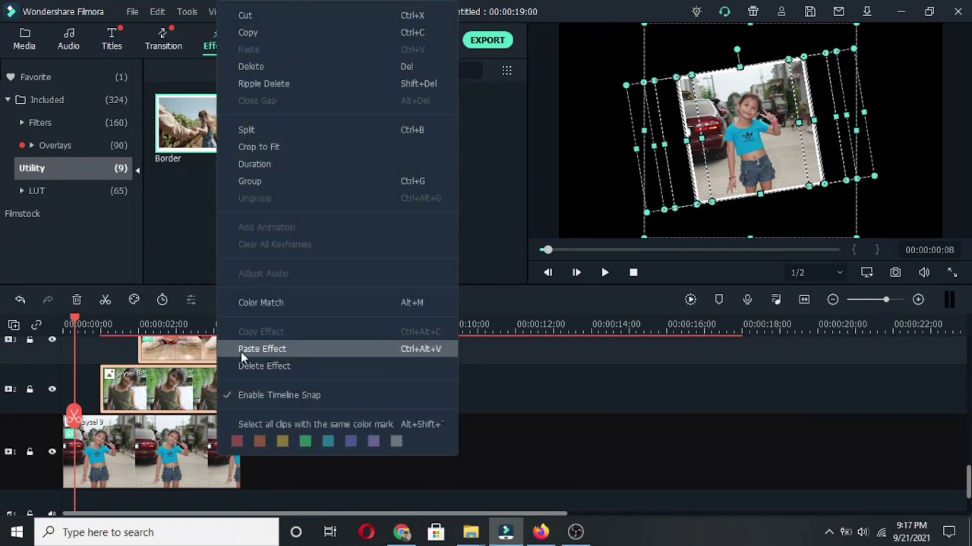
click(242, 350)
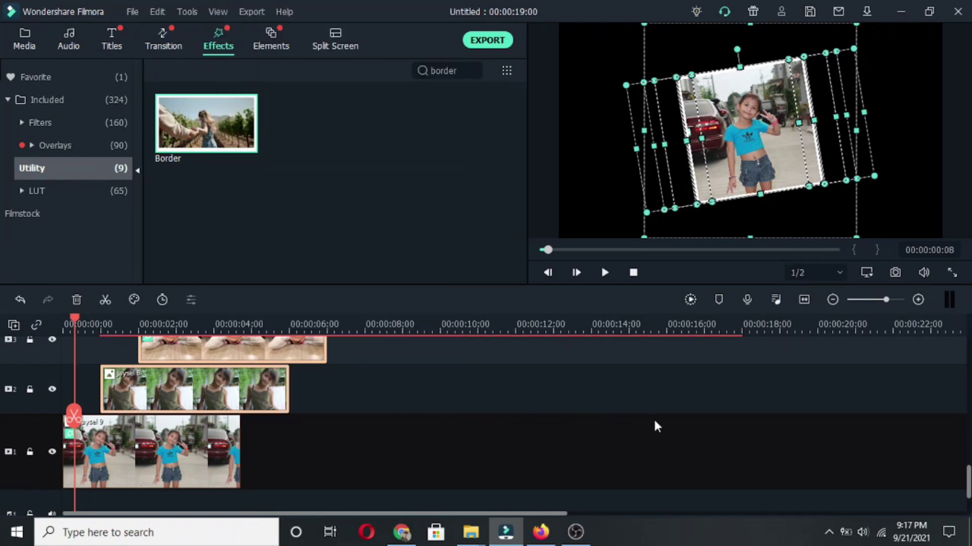
scroll(634, 417, up, 10)
scroll(740, 411, up, 5)
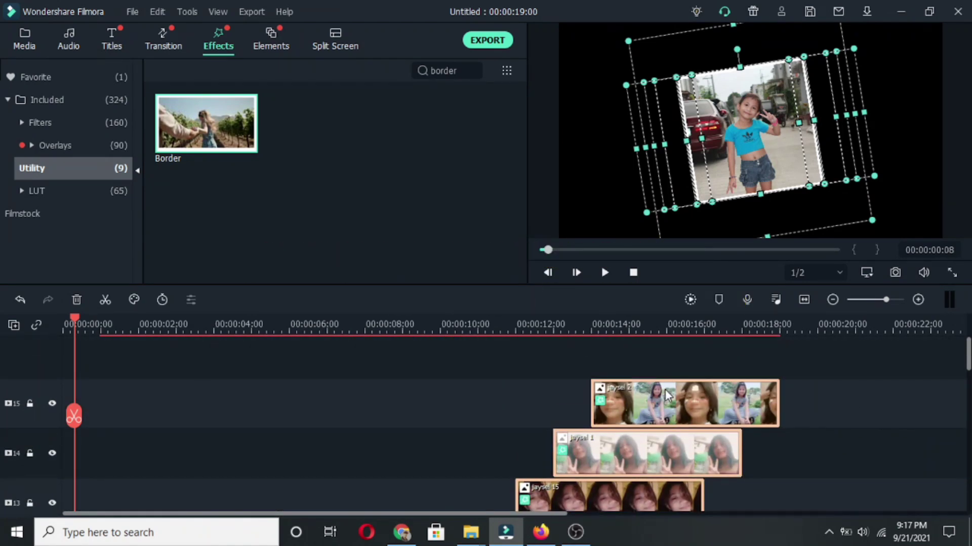
Step: Rotate photo 8 to about 14.90 degrees and move it in the frame to about X -56, Y 5
drag(74, 416, 111, 385)
scroll(191, 403, down, 12)
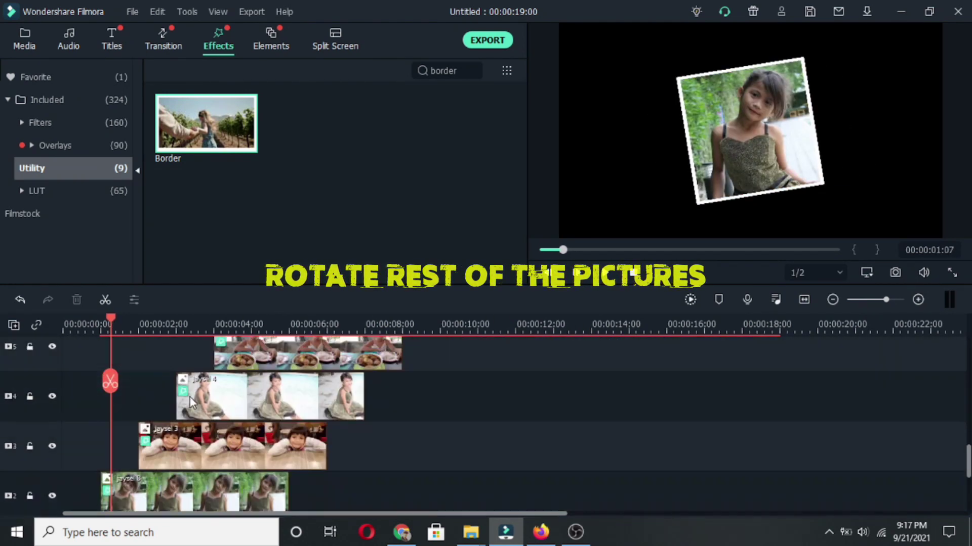
right_click(150, 438)
key(Escape)
double_click(152, 430)
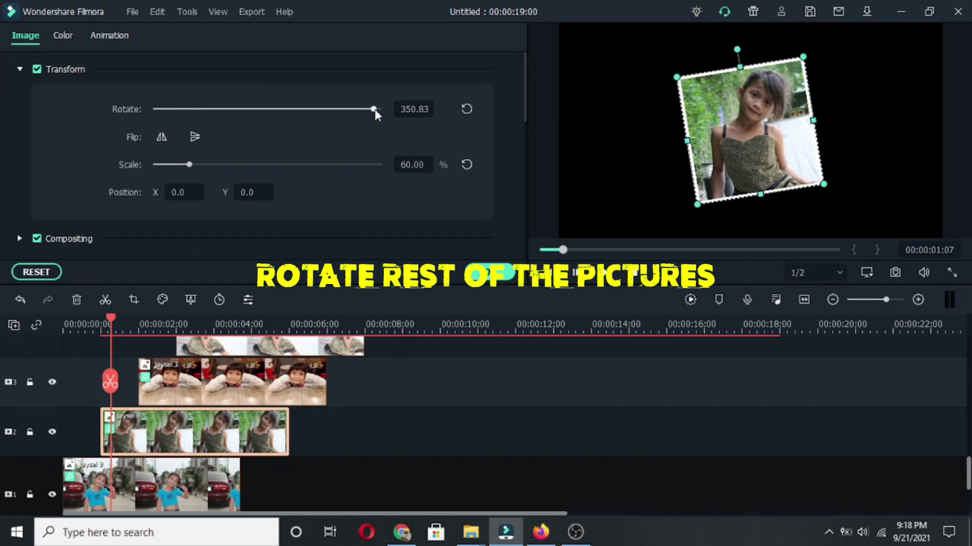
drag(374, 109, 165, 114)
drag(727, 133, 686, 130)
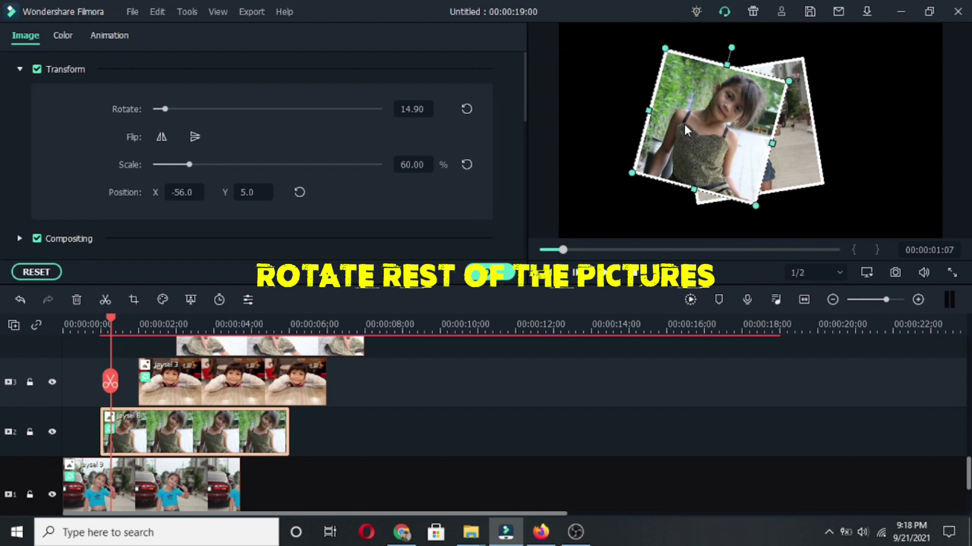
Step: Rotate photo 3 to about 346.24 degrees and move it in the frame to about X 65, Y 4
click(166, 327)
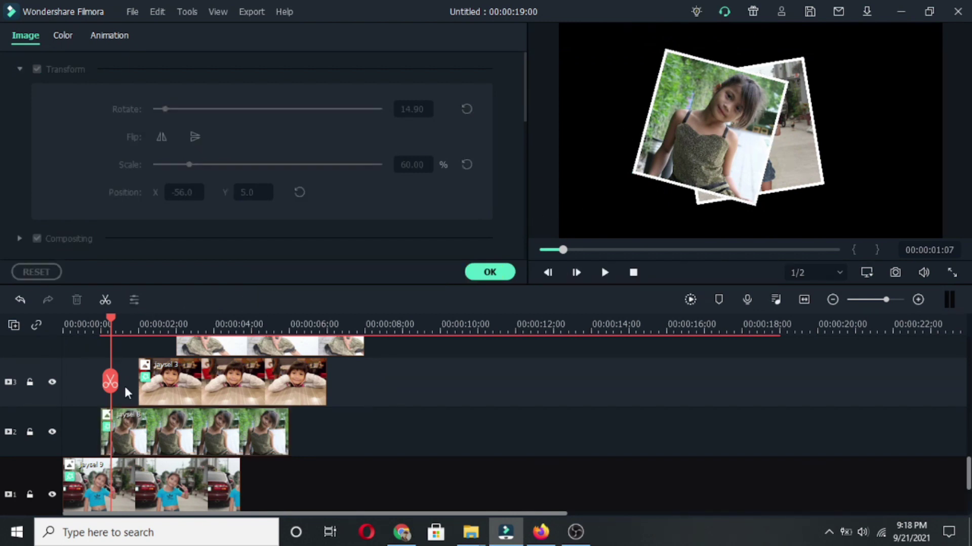
right_click(214, 382)
click(294, 16)
drag(374, 108, 371, 152)
drag(744, 132, 767, 129)
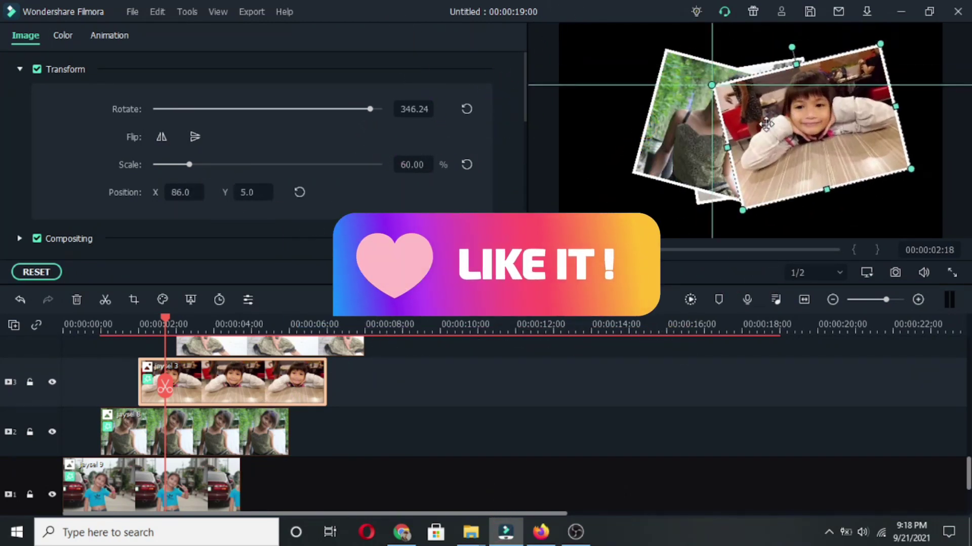
Step: Rotate photo 4 to about 9.17 degrees and move it toward the left edge of the photo stack
scroll(388, 419, up, 2)
click(237, 324)
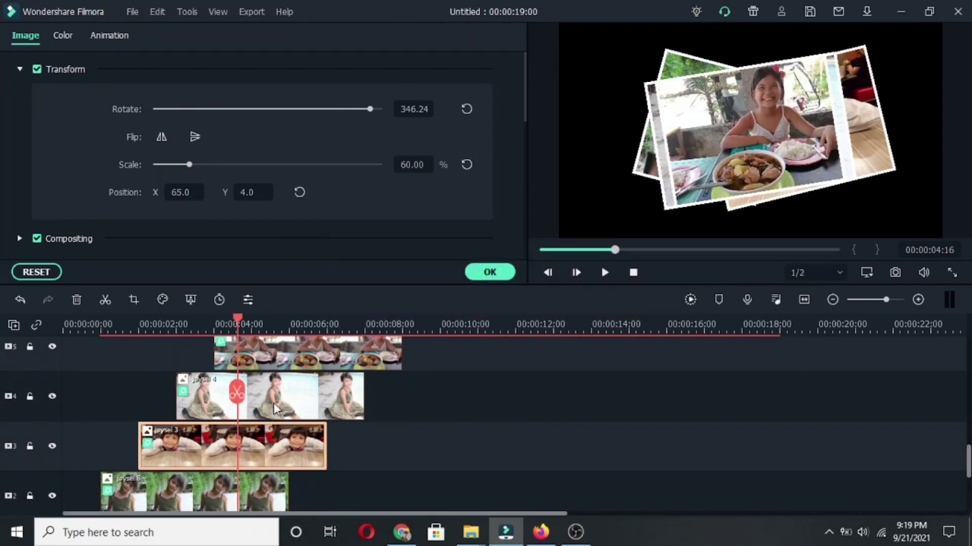
right_click(273, 403)
click(135, 367)
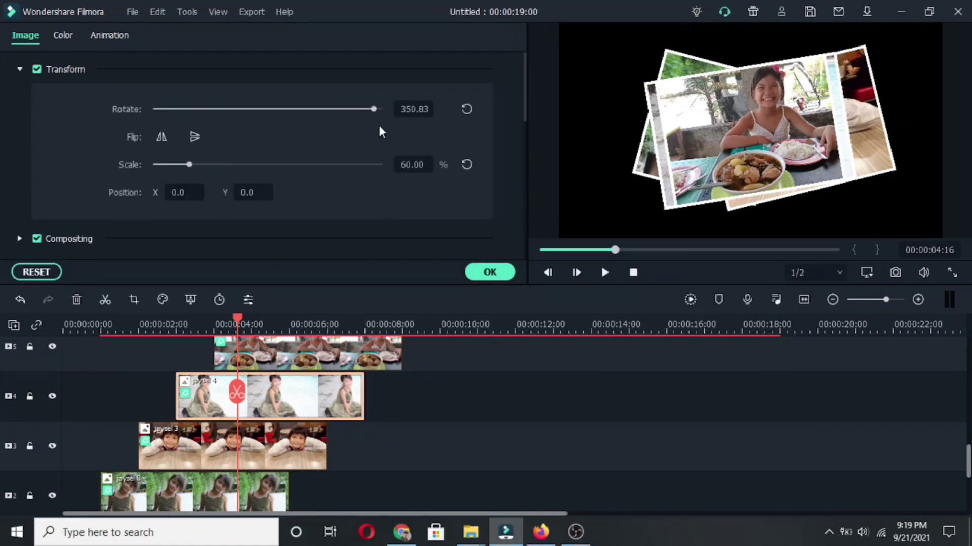
drag(372, 109, 159, 124)
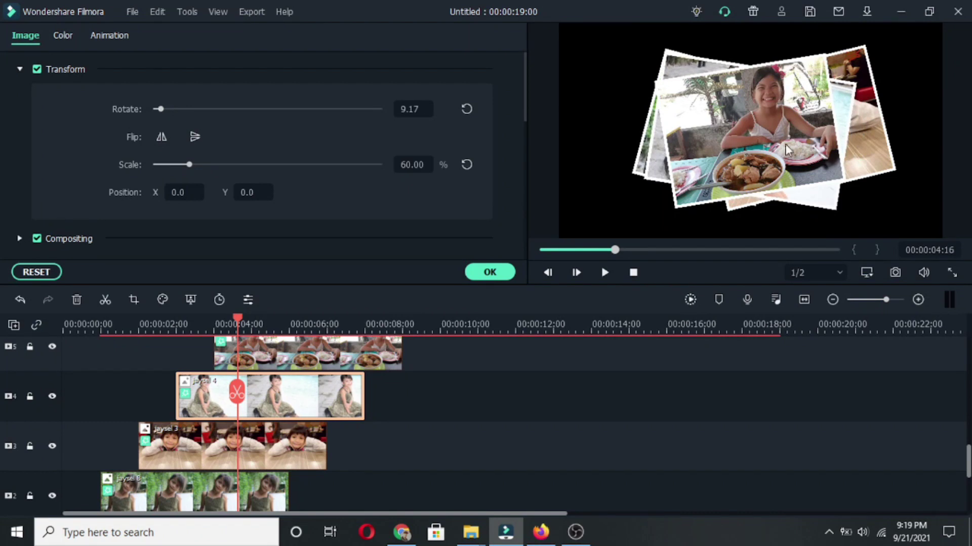
drag(844, 96, 820, 94)
Step: Rotate photo 11 to about 12.61 degrees and move it in the frame to about X -21, Y 26
scroll(276, 410, up, 1)
right_click(287, 396)
click(287, 386)
drag(375, 109, 166, 122)
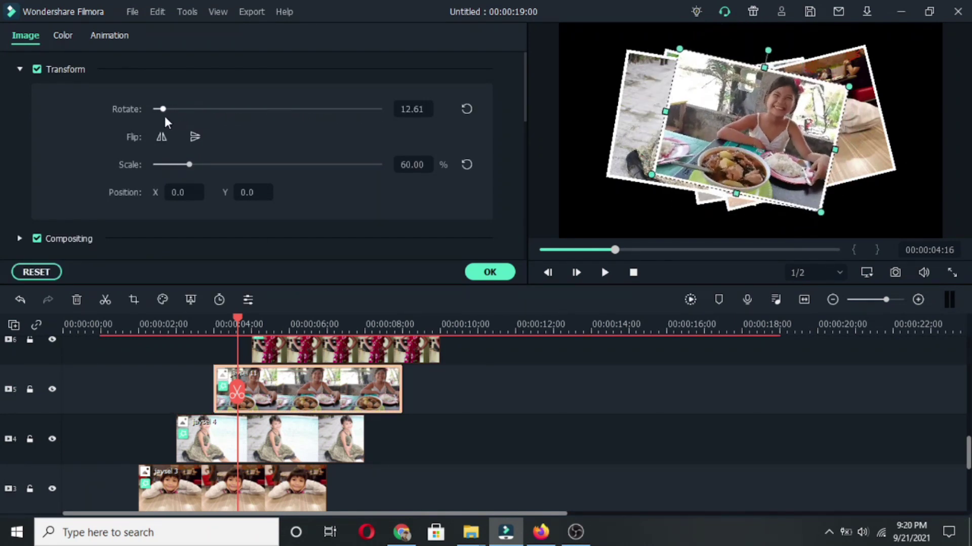
drag(732, 96, 730, 101)
Step: Rotate photo 10 to about 351.97 degrees and move it in the frame to about X 8, Y 17
scroll(349, 409, up, 3)
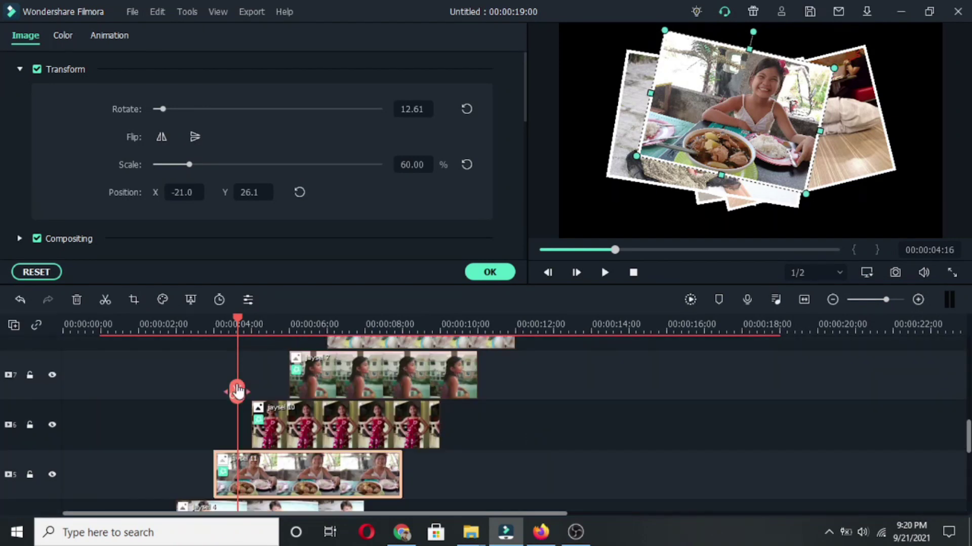
click(366, 435)
drag(374, 109, 365, 109)
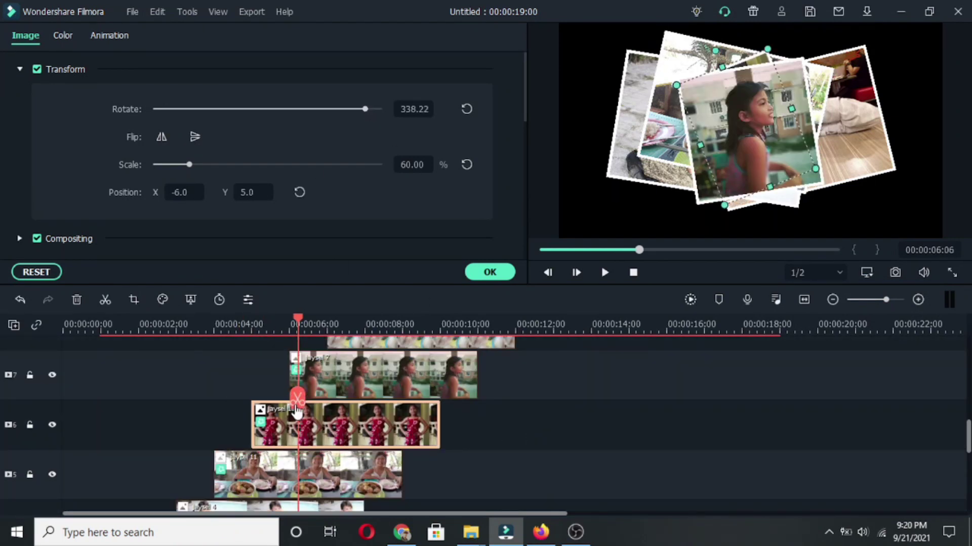
drag(297, 412, 271, 412)
drag(747, 127, 756, 118)
drag(365, 109, 373, 110)
Step: Rotate photo 7 to about 342.80 degrees and move it in the frame to about X -32, Y 15
scroll(553, 420, up, 2)
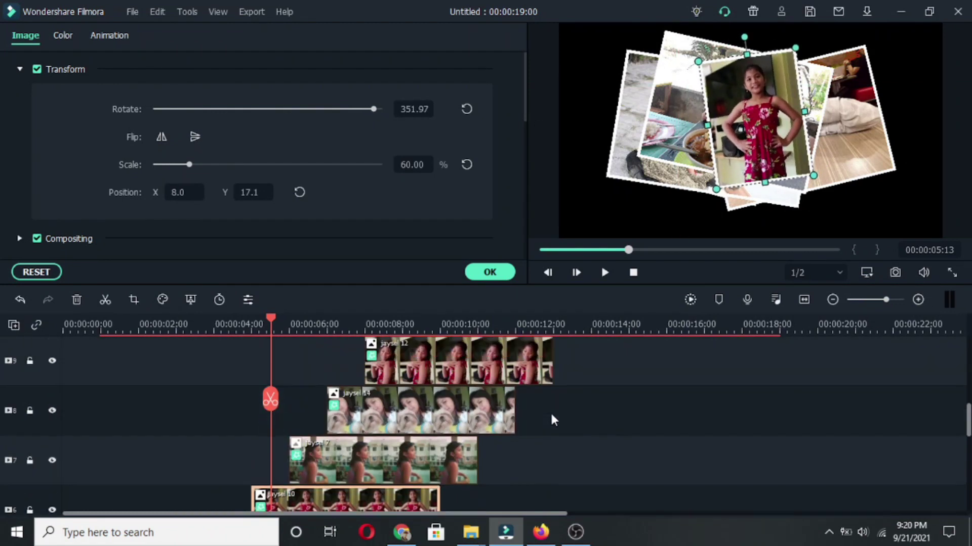
drag(271, 400, 299, 404)
click(372, 463)
drag(374, 109, 374, 132)
drag(722, 118, 696, 107)
Step: Rotate photo 14 to about 47.01 degrees and move it in the frame to about X 34, Y 4
drag(299, 428, 351, 410)
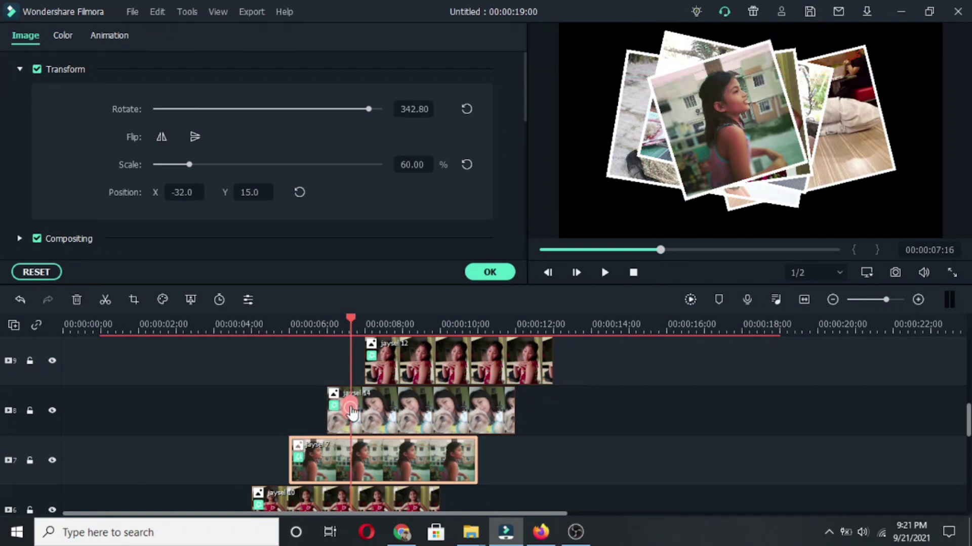
click(374, 420)
drag(371, 108, 185, 110)
drag(768, 135, 772, 135)
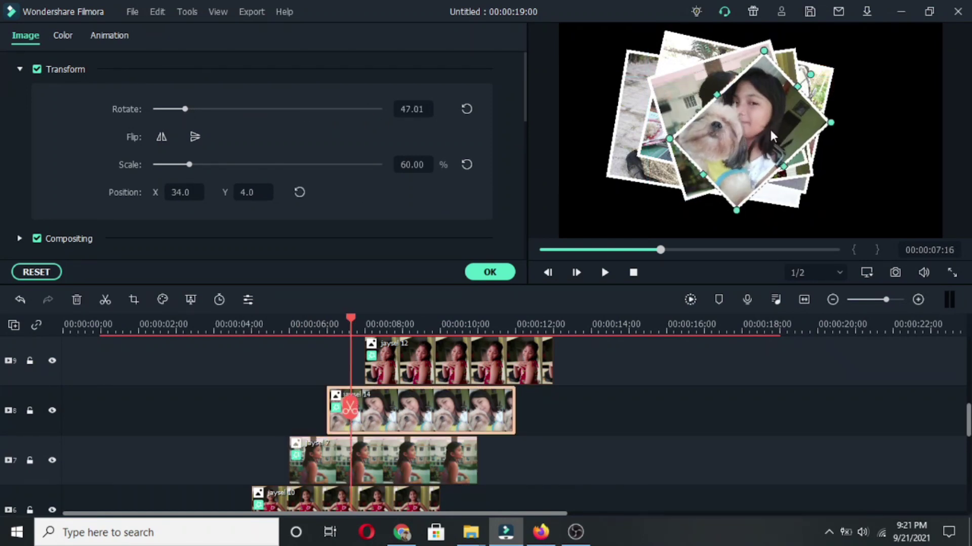
Step: Rotate photo 12 to about 16.05 degrees and move it in the frame to about X 55, Y -16
drag(353, 413, 400, 407)
click(451, 365)
scroll(451, 365, up, 1)
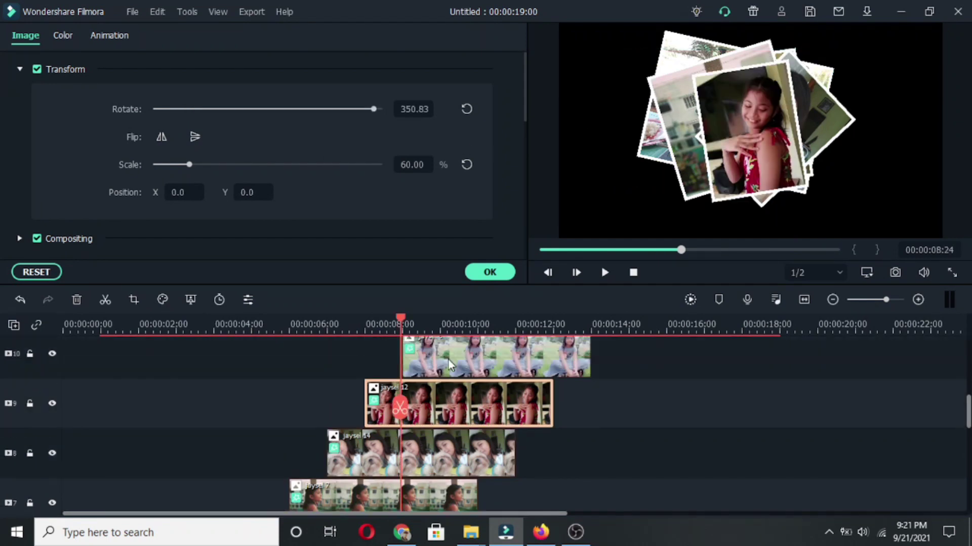
drag(373, 110, 356, 110)
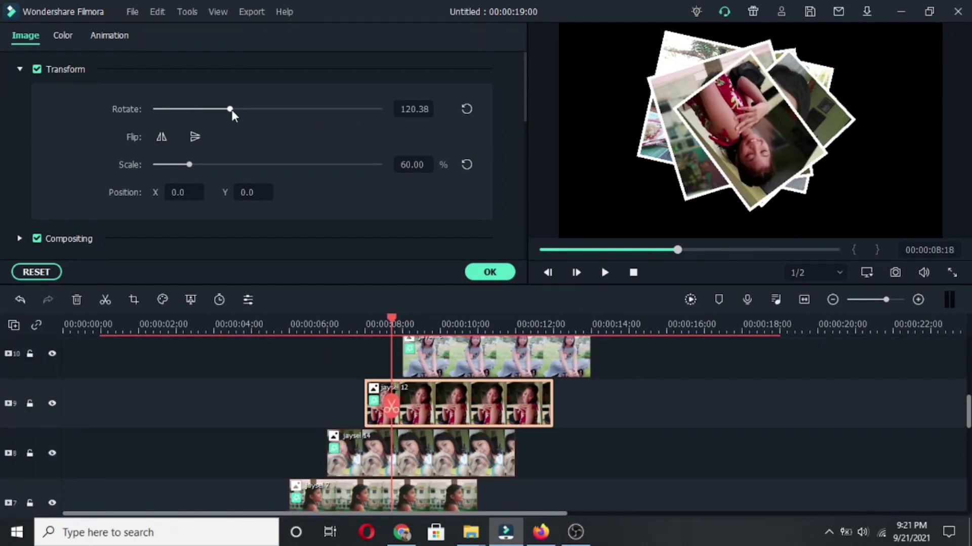
drag(785, 175, 826, 184)
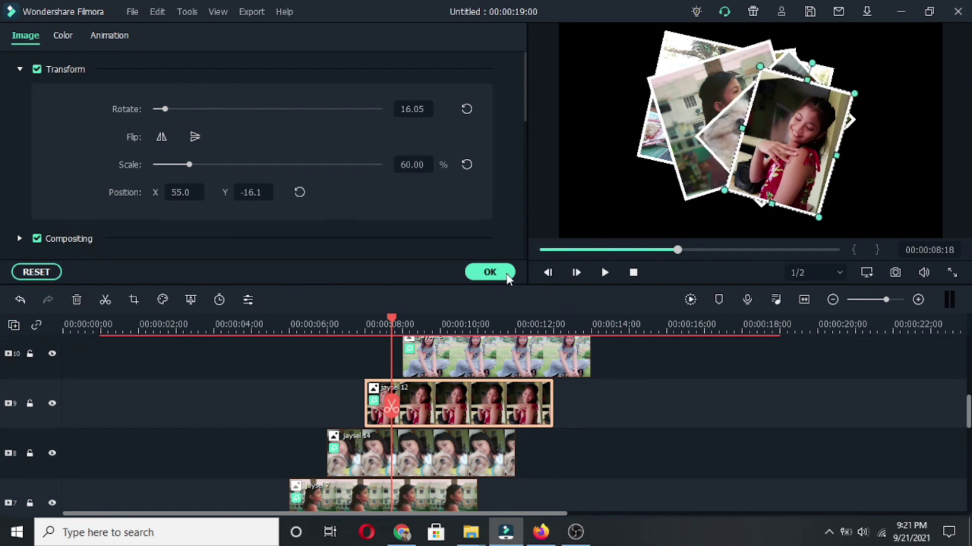
Step: Rotate the photo on track 10 to about 12.61 degrees and move it in the frame to about X -37, Y -18
scroll(665, 488, up, 1)
click(462, 418)
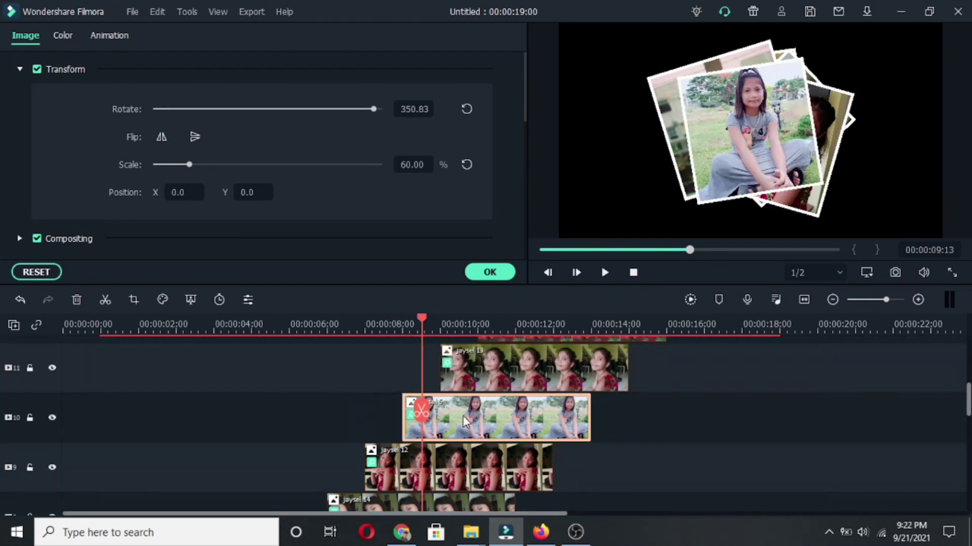
drag(373, 110, 163, 112)
drag(739, 131, 711, 145)
Step: Tilt photo 13 slightly clockwise and move it toward the right side of the photo stack
drag(418, 415, 458, 415)
scroll(653, 402, up, 1)
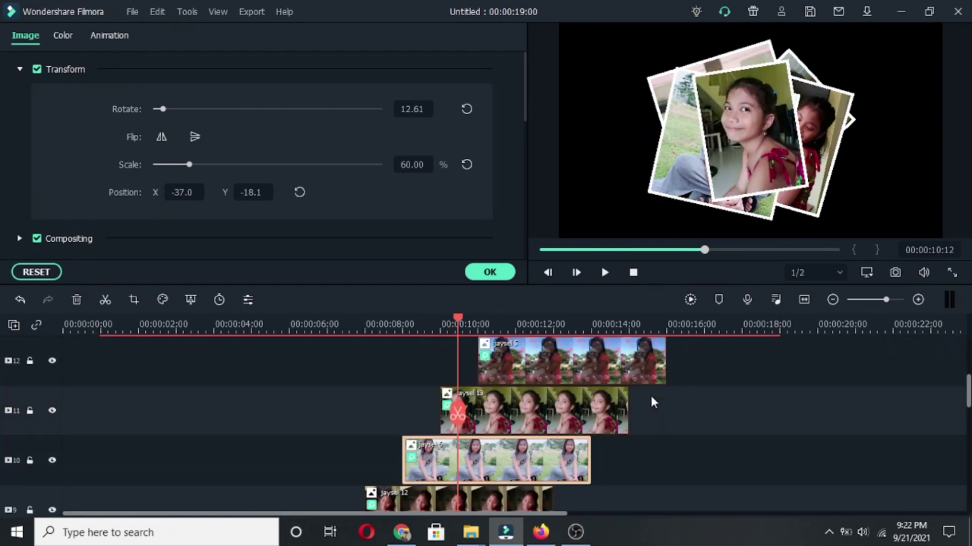
click(518, 420)
drag(373, 110, 159, 108)
drag(736, 154, 765, 150)
Step: Rotate photo 5 on track 12 to about 12.61 degrees and shift it toward the left side of the stack
key(space)
scroll(714, 428, up, 2)
click(560, 443)
drag(374, 109, 162, 109)
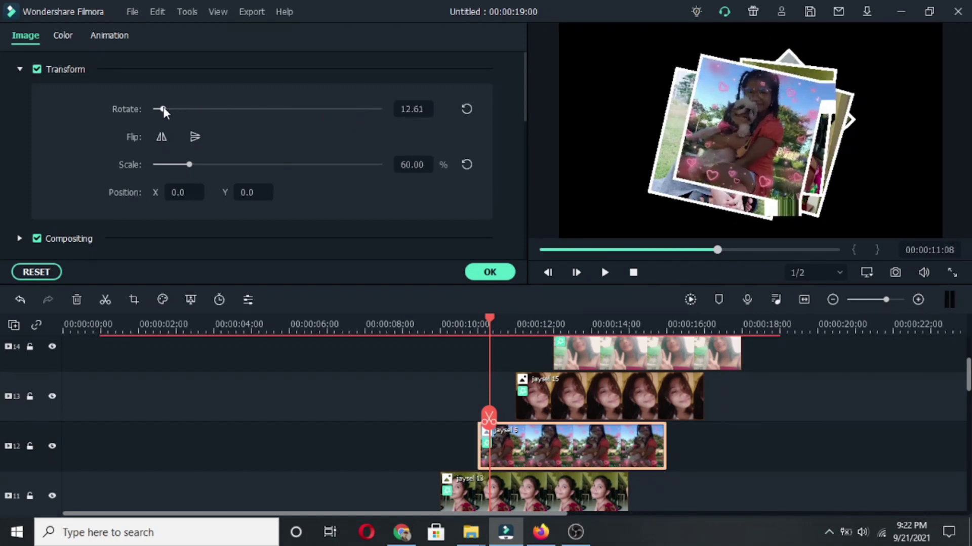
Step: Rotate photo 15 to about 13.76 degrees and move it in the frame to about X -30, Y -14
click(523, 326)
click(586, 411)
scroll(586, 411, up, 2)
drag(369, 111, 166, 109)
drag(707, 135, 721, 144)
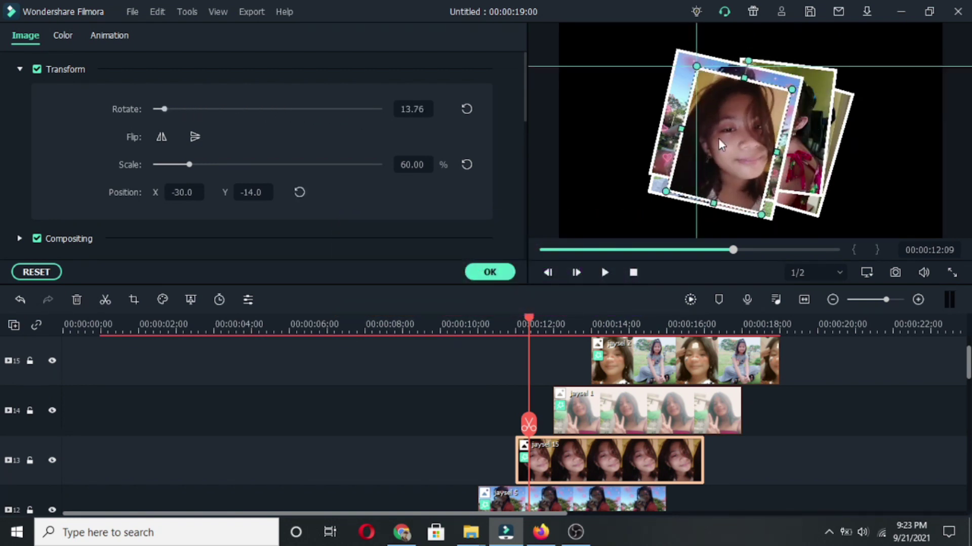
Step: Rotate photo 1 to about 6.88 degrees and move it in the frame to about X 25, Y -11
drag(529, 424, 579, 438)
click(629, 412)
scroll(629, 413, up, 2)
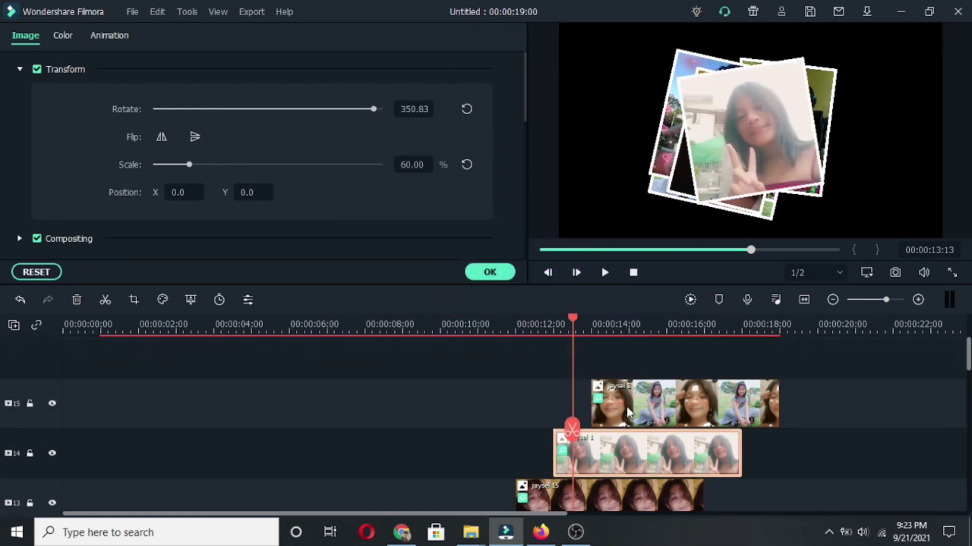
drag(372, 110, 159, 103)
drag(753, 150, 767, 155)
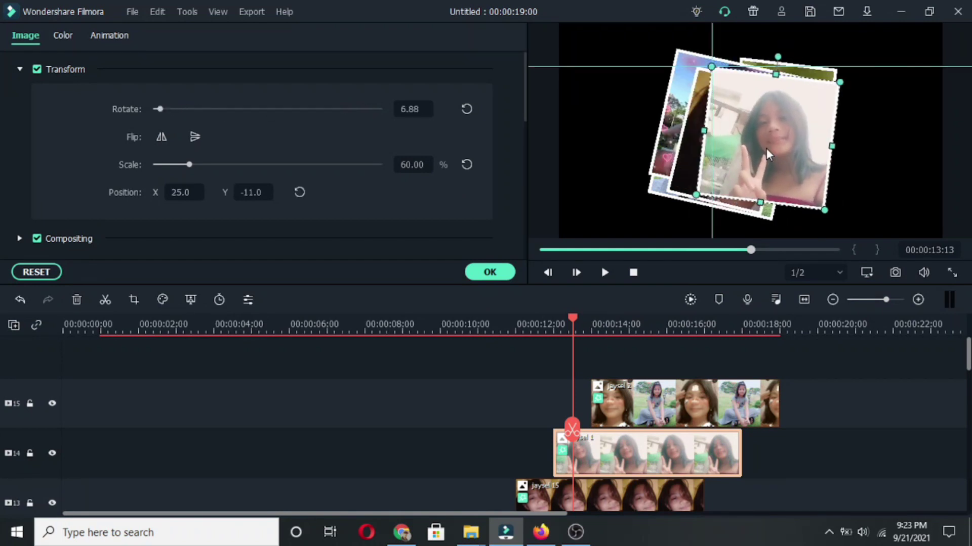
Step: Rotate photo 2 to about 351.97 degrees and move it in the frame to about X 0, Y 11
drag(573, 431, 631, 429)
click(657, 394)
drag(372, 108, 373, 158)
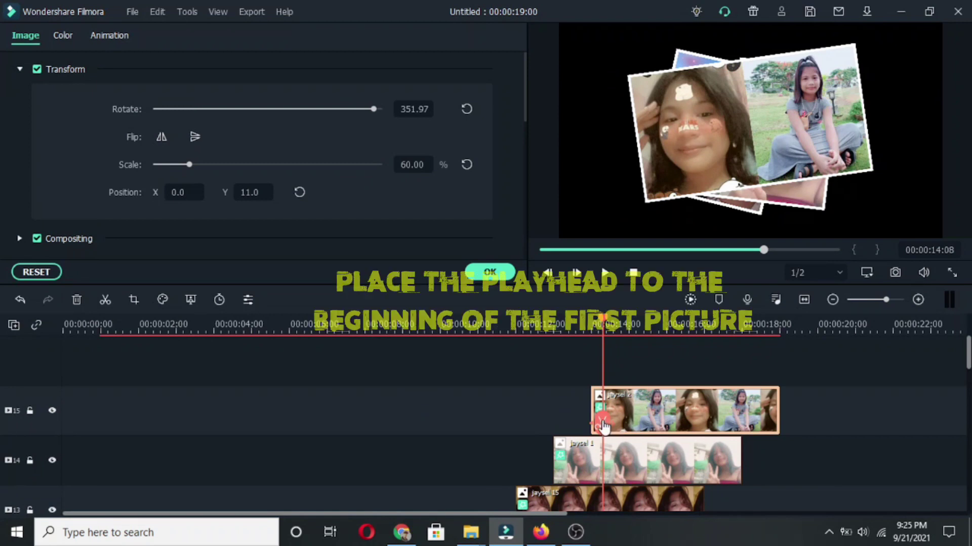
Step: Return the playhead to the start of the timeline and open the custom animation settings of photo 9
drag(604, 427, 54, 412)
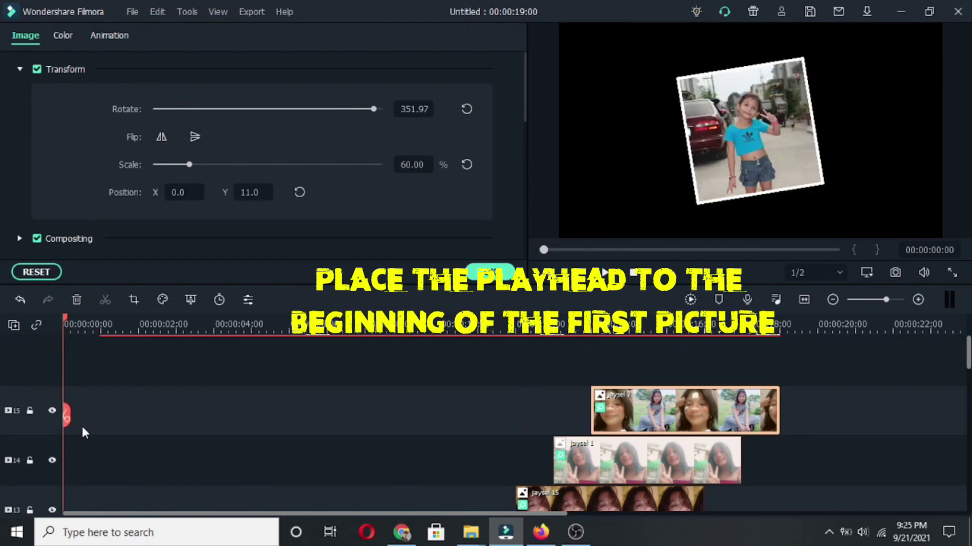
scroll(97, 428, down, 7)
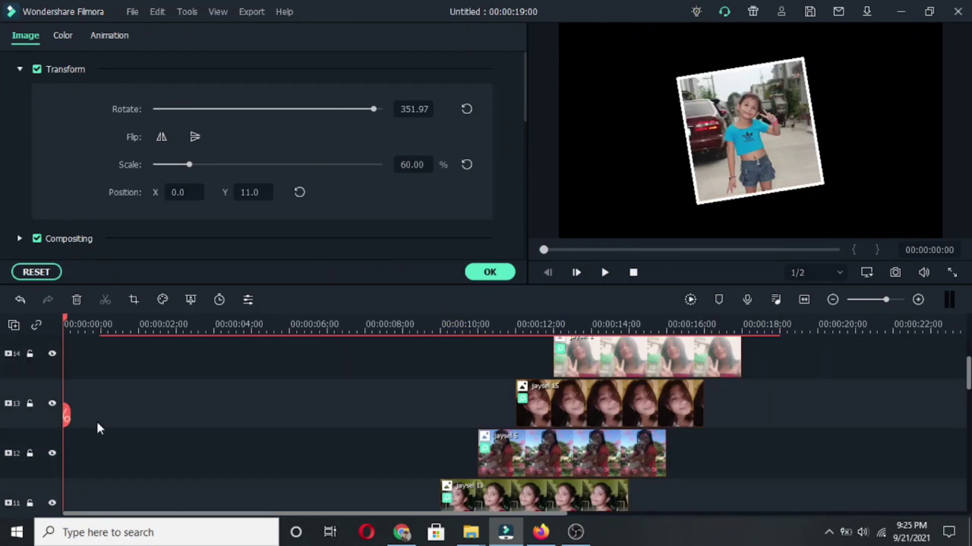
scroll(99, 419, down, 4)
right_click(113, 407)
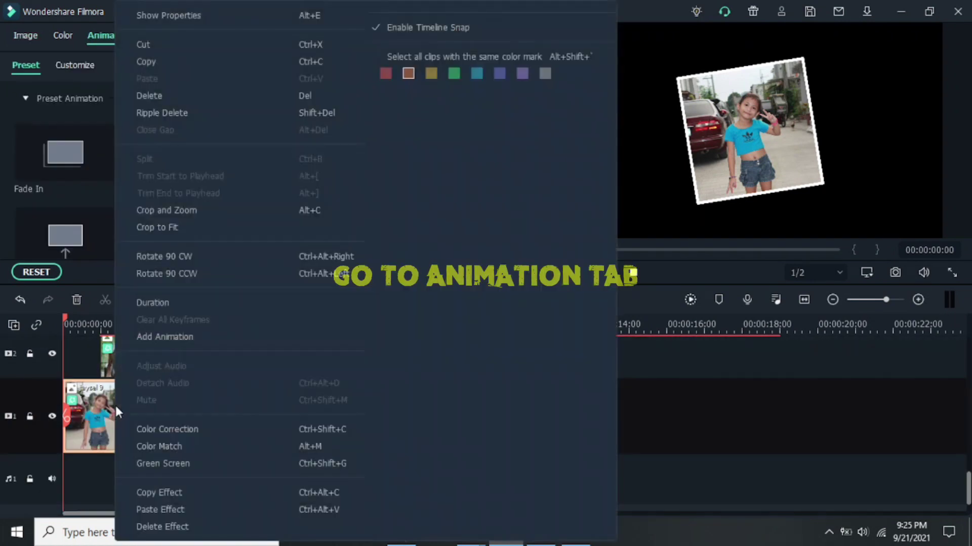
click(180, 338)
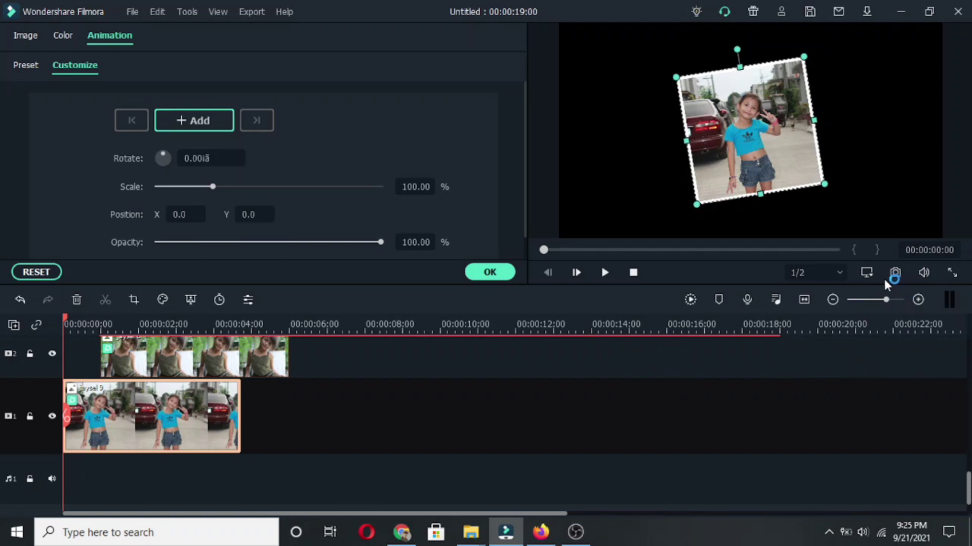
Step: Set the preview zoom level to 10%
click(866, 271)
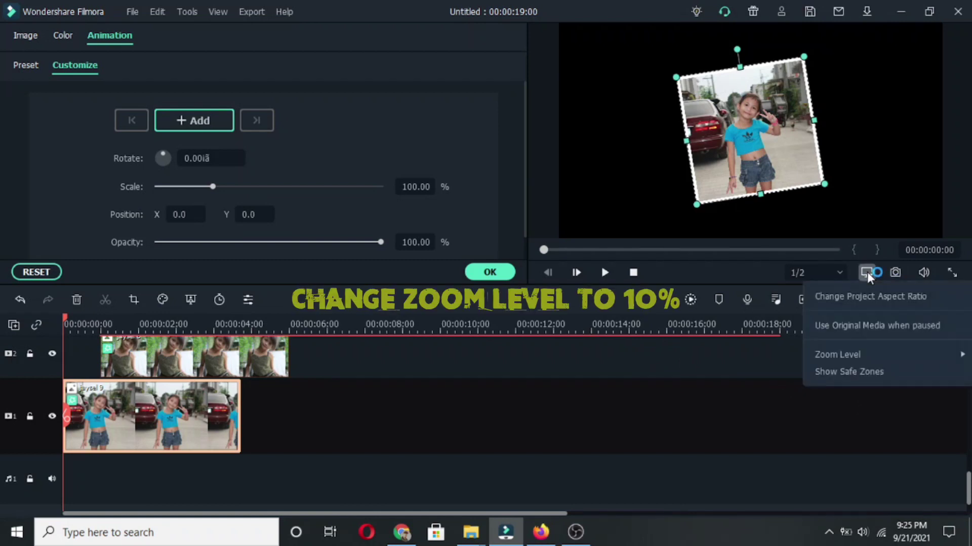
click(811, 355)
click(734, 375)
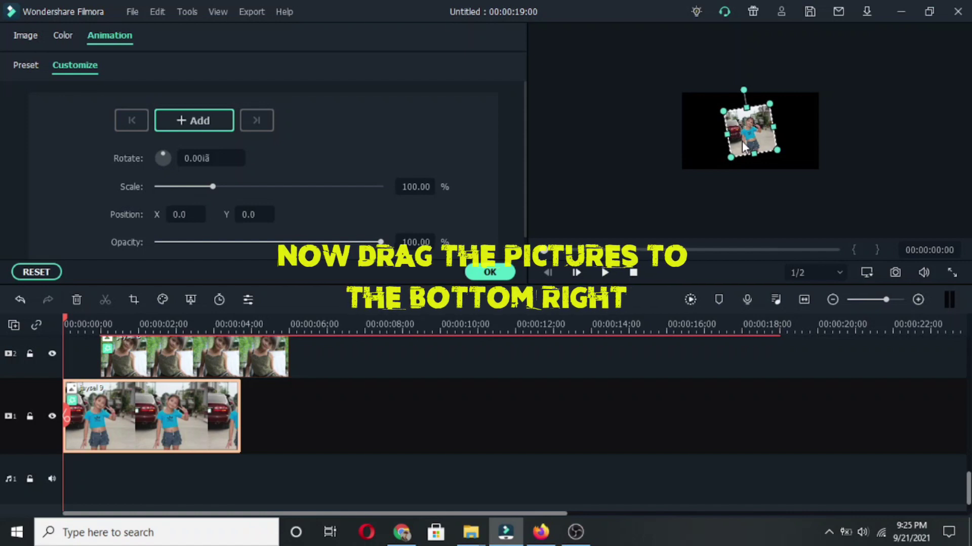
Step: Create a starting keyframe for photo 9 outside the frame's bottom-right corner at about X 388, Y -164, with rotation 0.50
drag(766, 158, 835, 185)
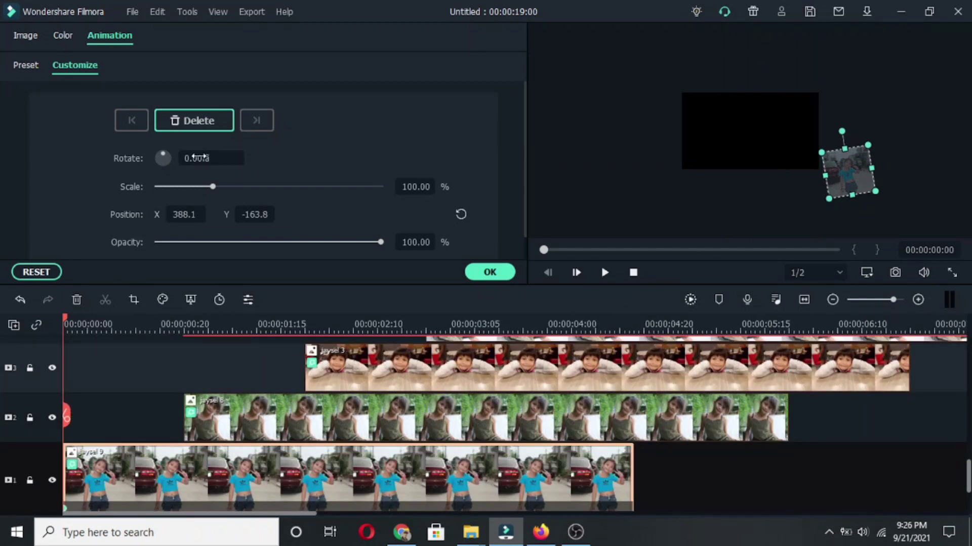
click(197, 158)
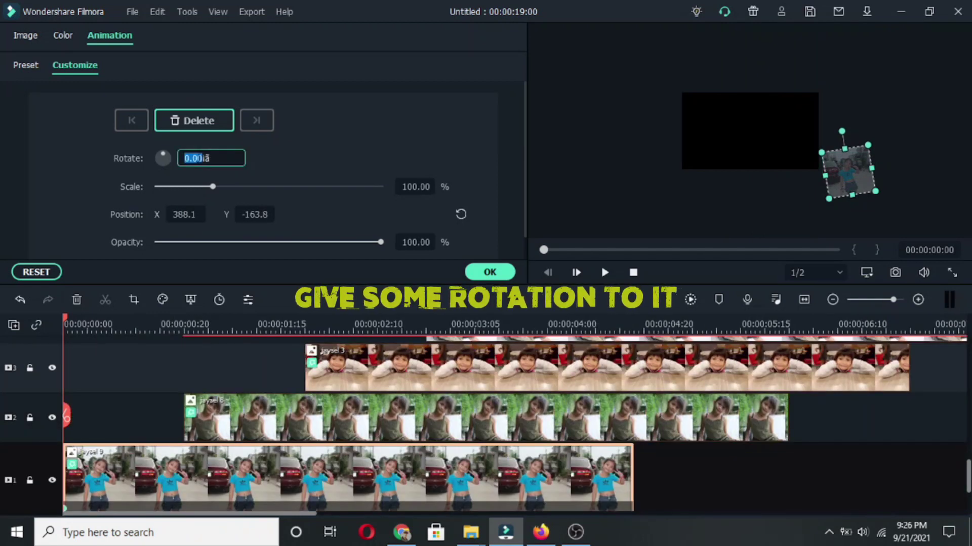
text(0.5)
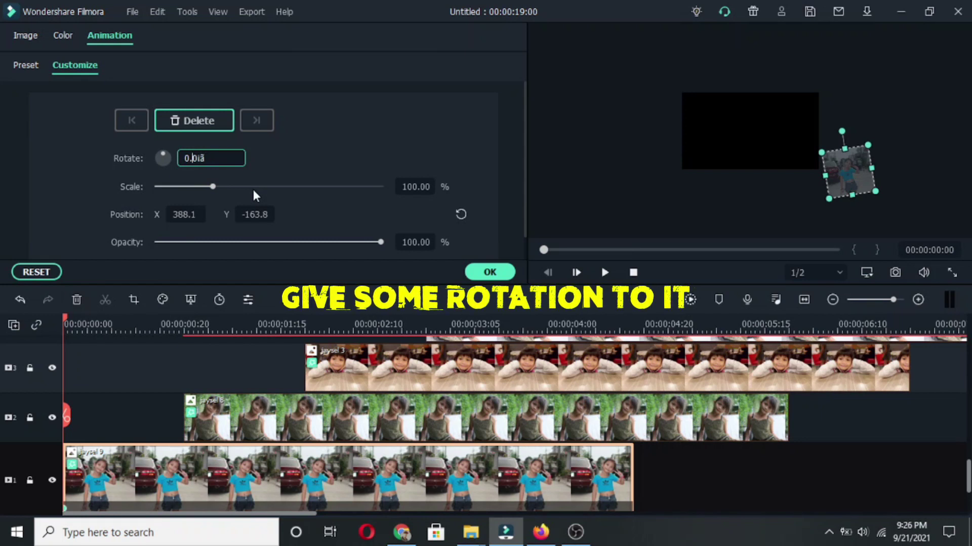
key(Return)
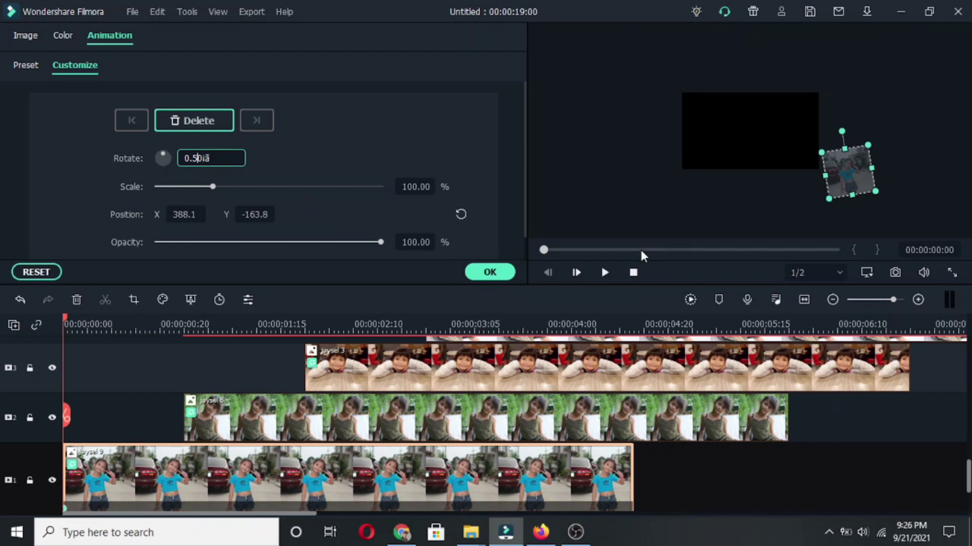
Step: Add a second keyframe to photo 9 at 10 frames by resetting its animation rotation and position to 0
drag(68, 420, 118, 424)
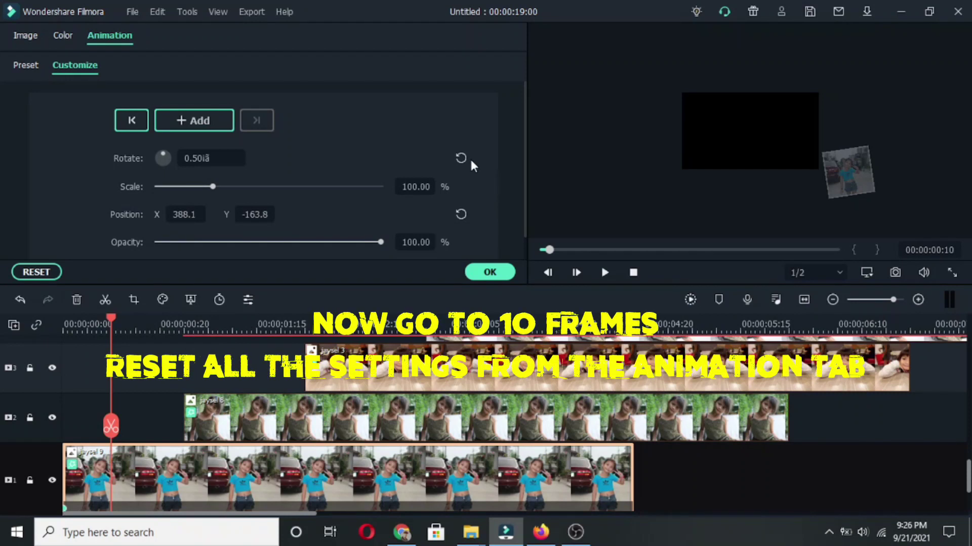
click(460, 213)
scroll(482, 233, down, 1)
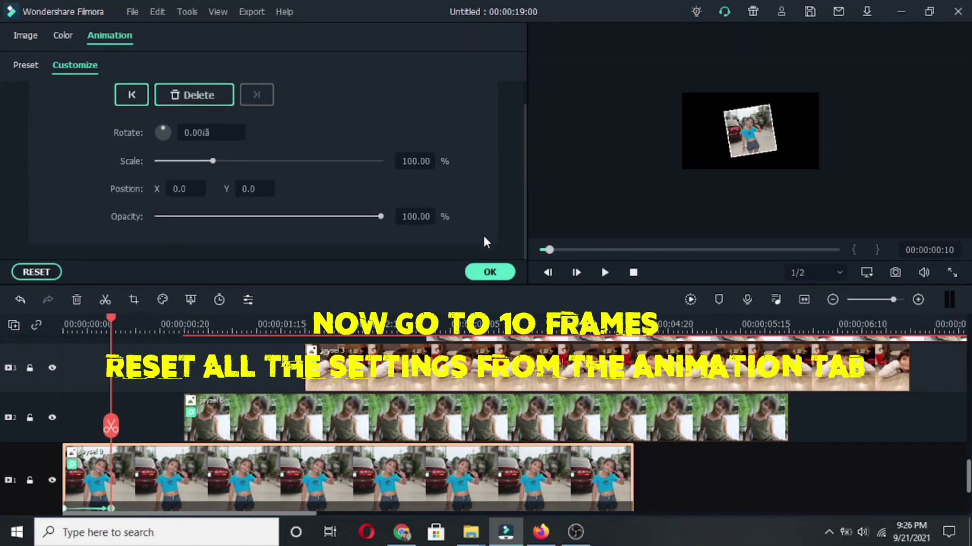
Step: Move the playhead to 00:00:01:00 and select photo 8 on track 2
mouse_move(110, 421)
mouse_down()
mouse_move(59, 425)
mouse_move(140, 432)
mouse_move(64, 429)
mouse_move(116, 436)
mouse_up()
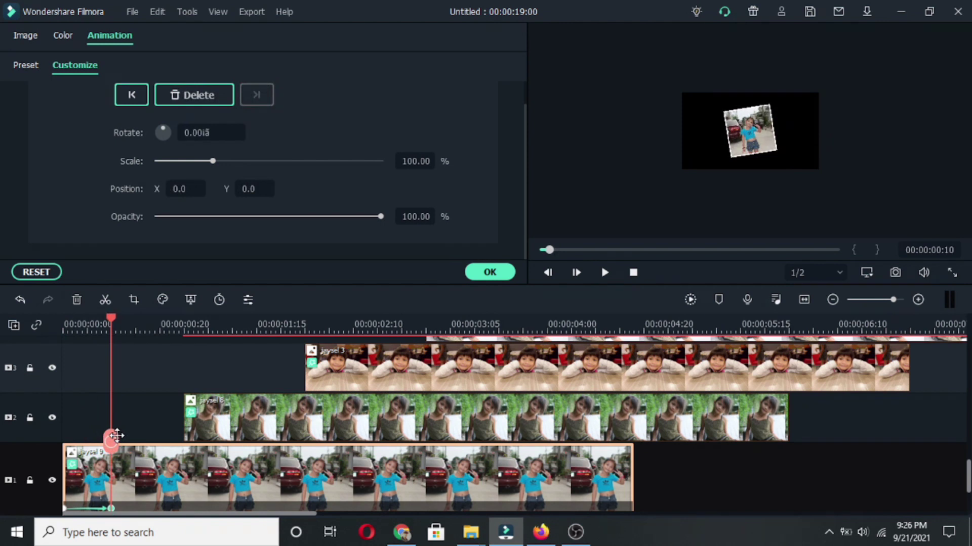
drag(111, 438, 184, 437)
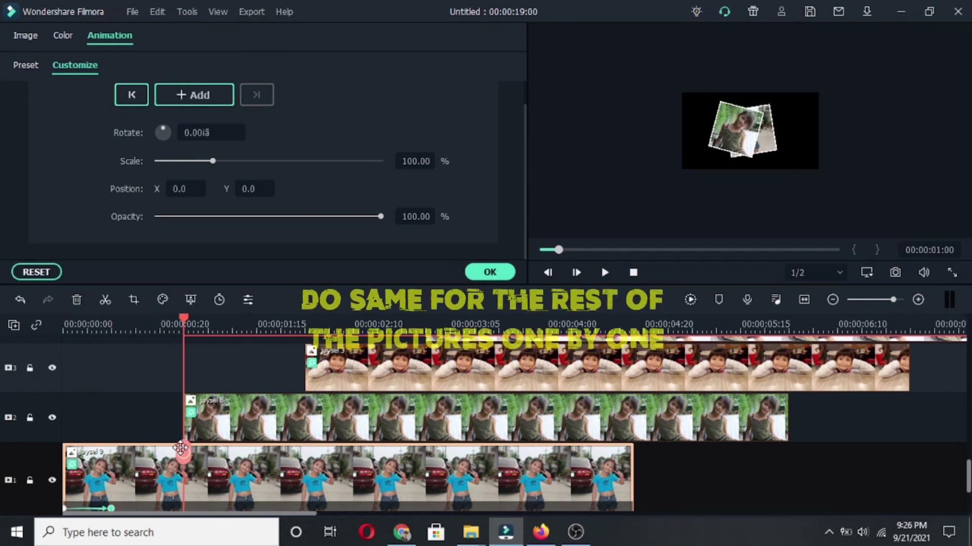
click(283, 418)
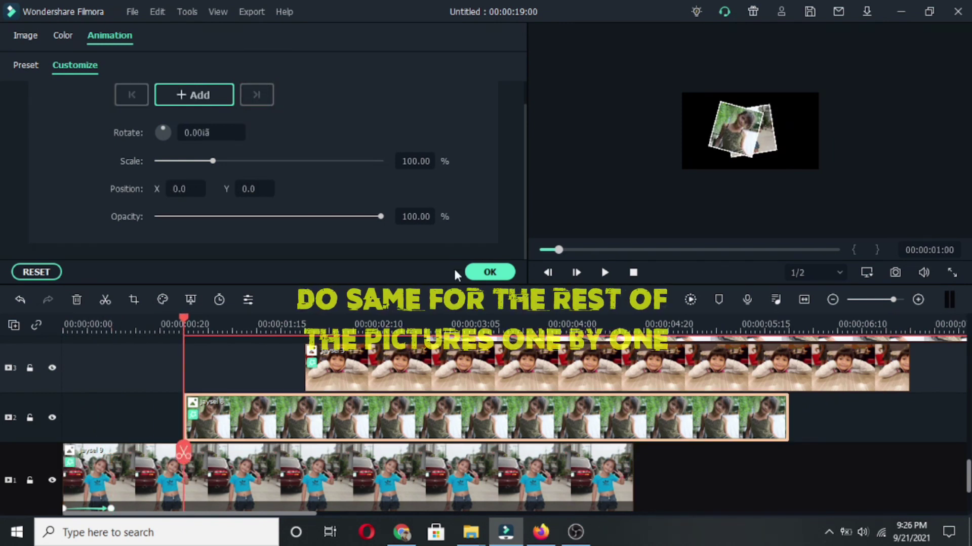
click(198, 133)
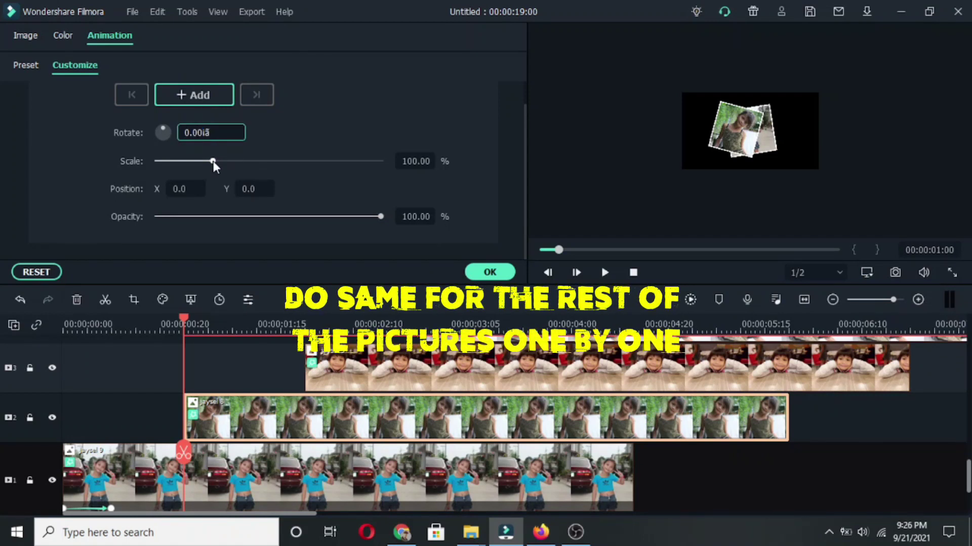
drag(162, 128, 162, 132)
double_click(193, 132)
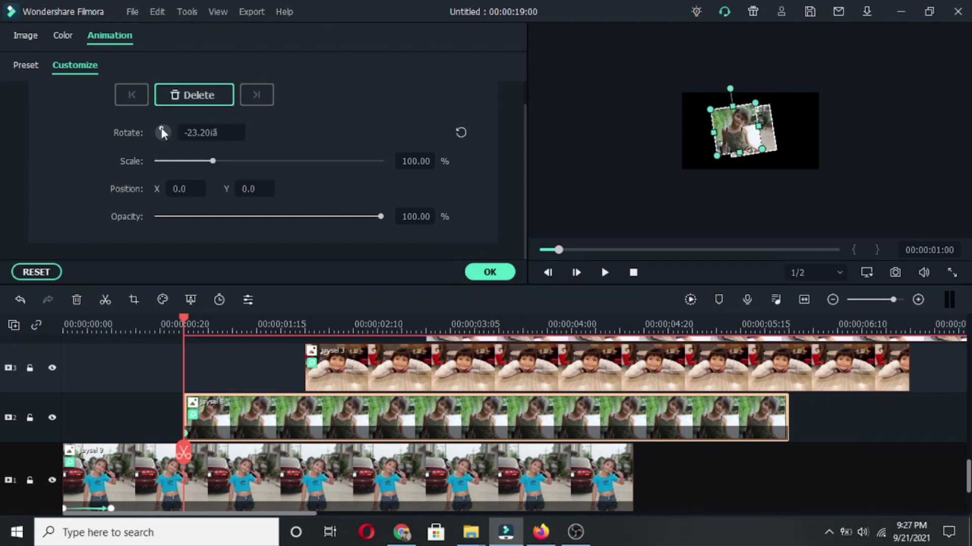
key(ctrl+z)
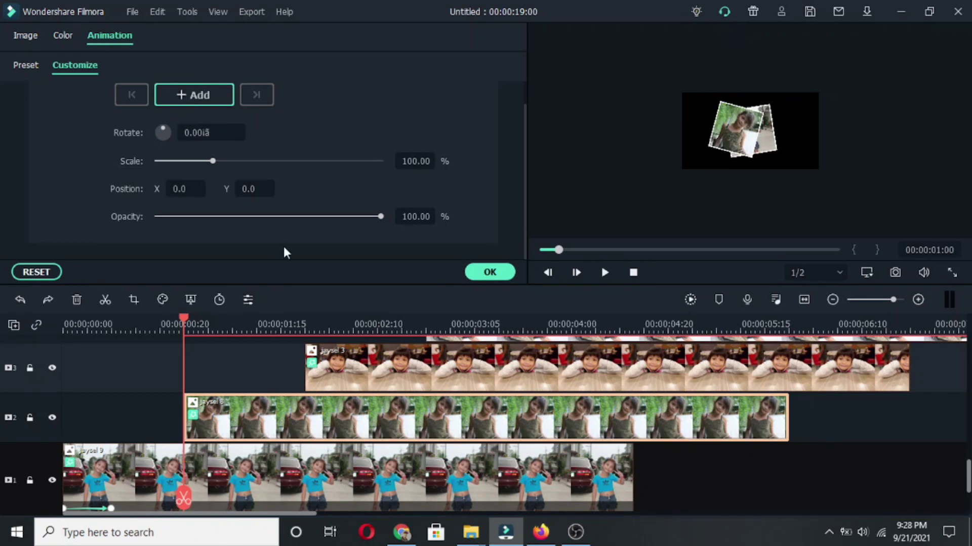
Step: Animate photo 8 from outside the frame's bottom-left corner, about X -119, Y -64.2, slightly rotated, resetting position and rotation 10 frames later
drag(739, 140, 653, 186)
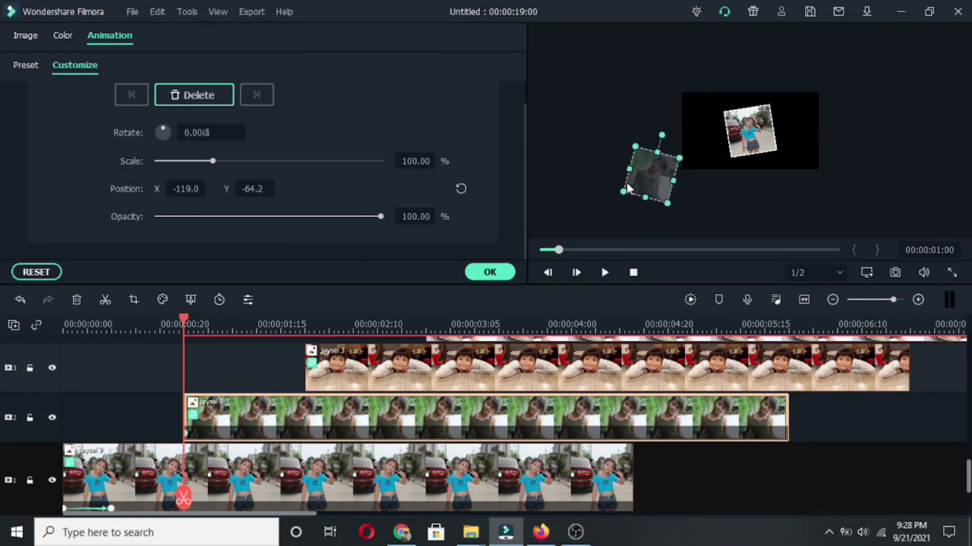
drag(161, 131, 161, 129)
drag(184, 499, 231, 498)
click(460, 189)
click(460, 132)
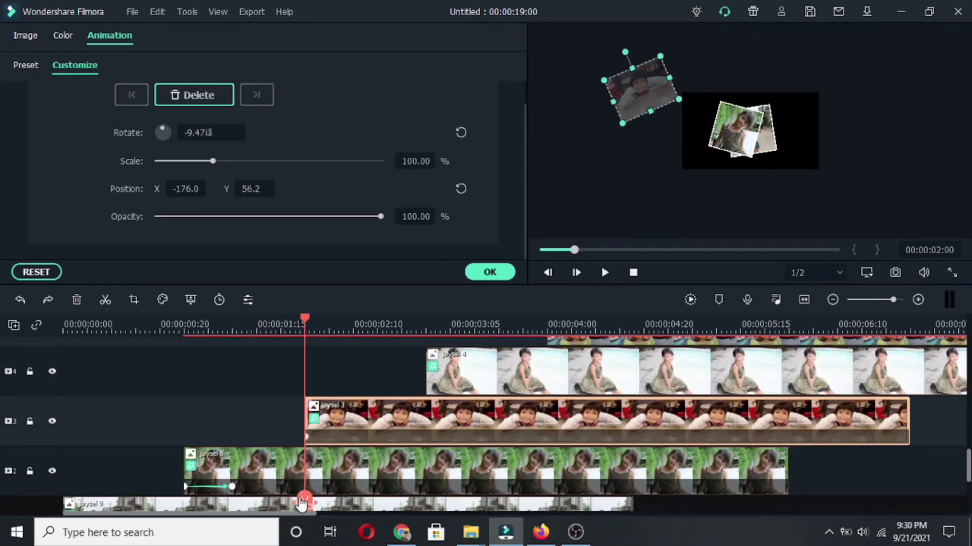
Step: Add a second keyframe to photo 3 at 00:00:02:10 by resetting its animation position and rotation
drag(303, 502, 427, 486)
click(460, 188)
click(460, 132)
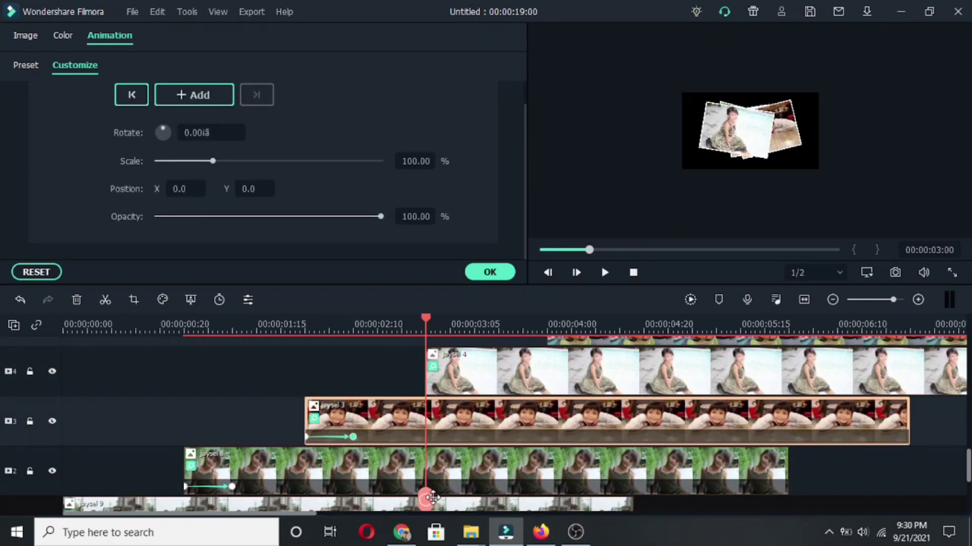
Step: Animate photo 4 from the frame's top-right outside, about X 143, Y 74.2, rotation 11.30, resetting position and rotation 10 frames later
scroll(427, 455, up, 2)
click(490, 437)
drag(738, 129, 854, 87)
mouse_move(163, 132)
mouse_down()
mouse_move(267, 147)
mouse_move(237, 113)
mouse_move(166, 135)
mouse_up()
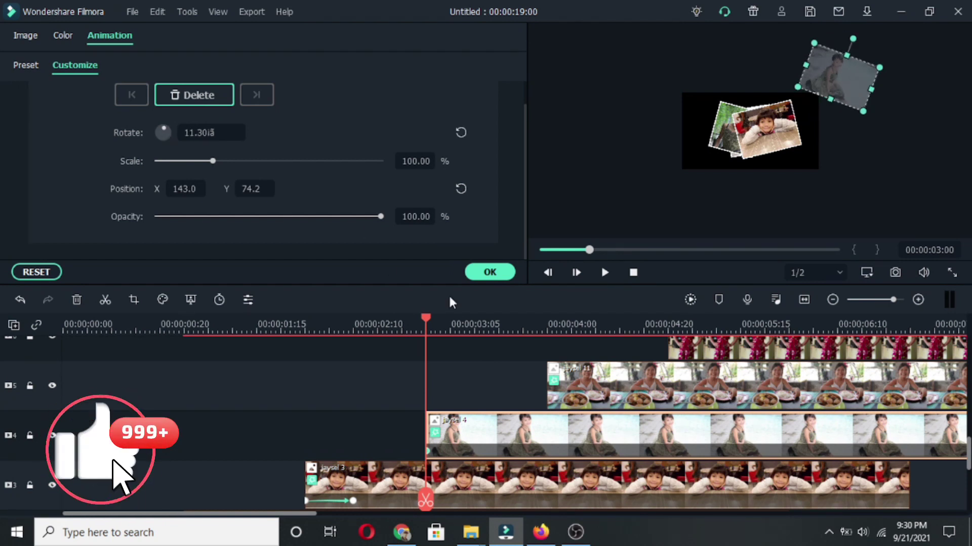
drag(425, 500, 547, 502)
Step: Animate photo 11 from outside the frame's right edge with a slight rotation, resetting position and rotation 10 frames after its start
scroll(546, 486, up, 2)
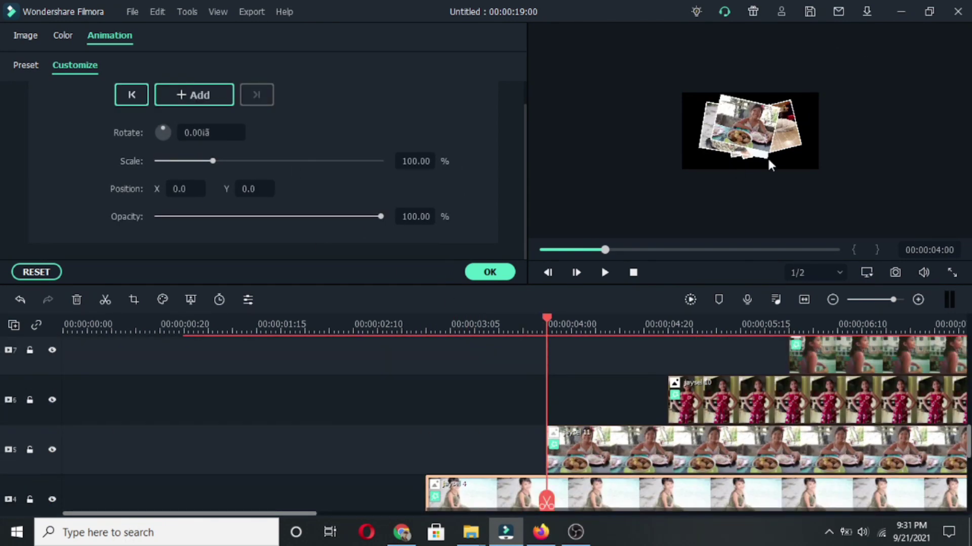
click(629, 454)
drag(723, 144, 841, 143)
drag(167, 130, 162, 130)
scroll(551, 504, down, 1)
drag(549, 501, 668, 499)
click(461, 189)
click(460, 132)
Step: Animate photo 10 from below the frame, about X -39, Y -92.3, rotation -6.35, resetting position and rotation 10 frames later
scroll(595, 456, up, 1)
scroll(753, 438, down, 1)
click(750, 446)
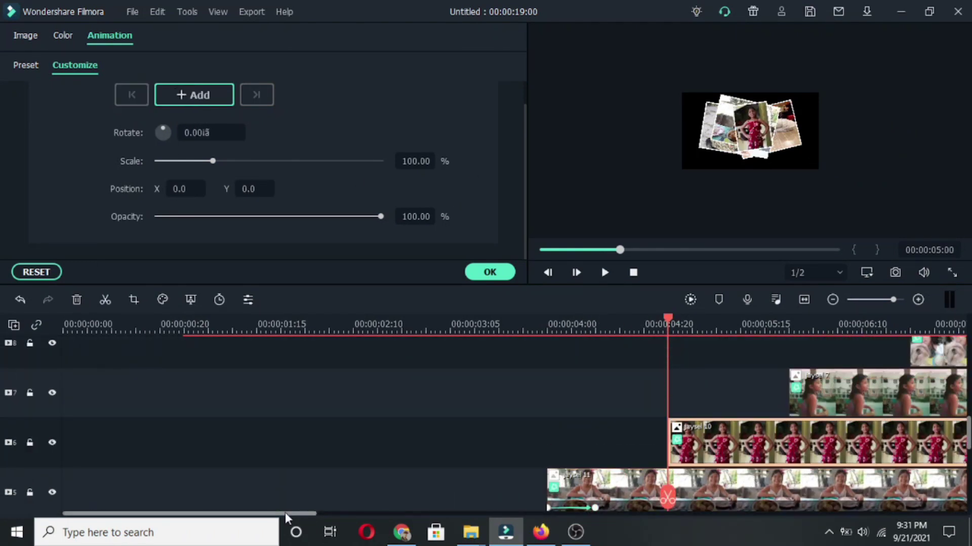
drag(282, 513, 338, 504)
scroll(429, 331, down, 2)
scroll(401, 328, up, 3)
scroll(415, 326, up, 1)
scroll(433, 321, down, 3)
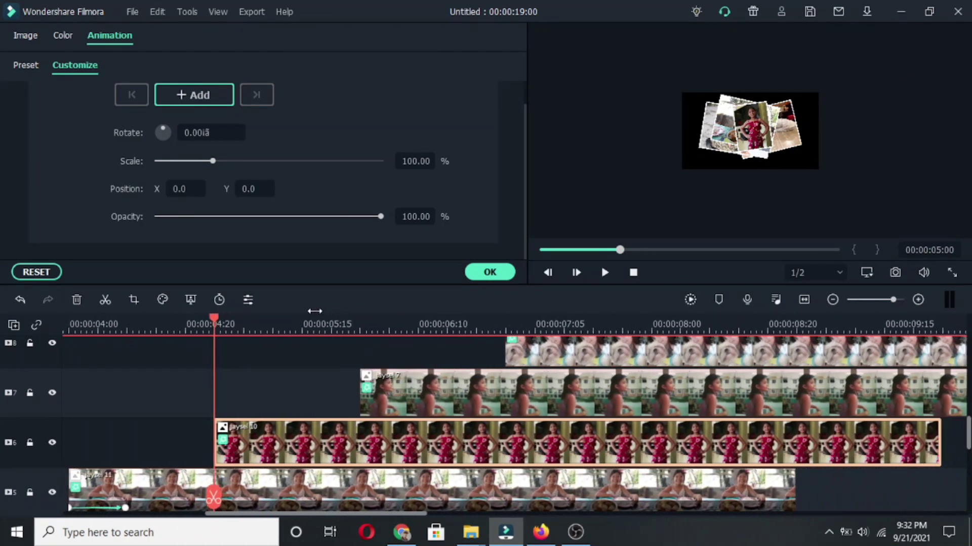
mouse_move(211, 501)
mouse_down()
mouse_move(93, 504)
mouse_move(243, 516)
mouse_move(211, 506)
mouse_up()
drag(758, 136, 730, 199)
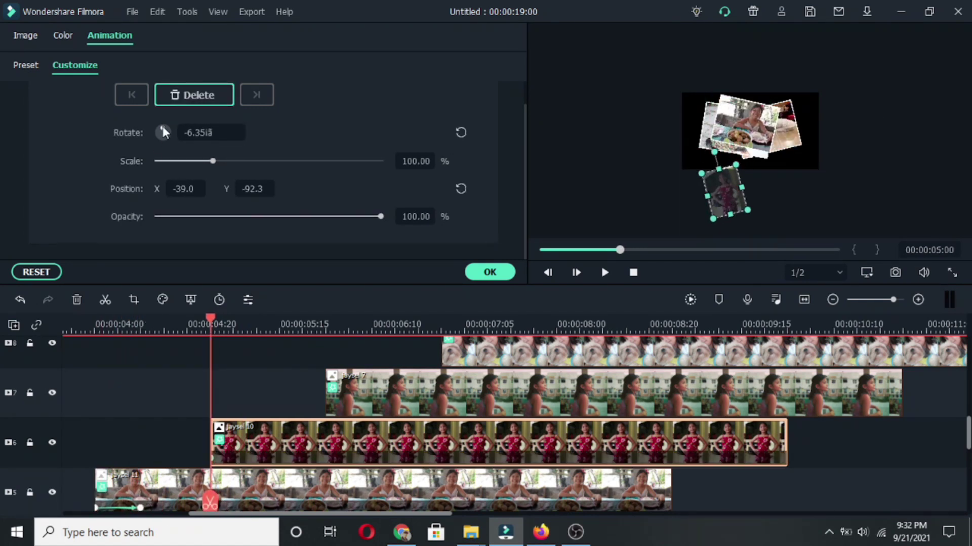
drag(216, 501, 326, 503)
Step: Animate photo 7 from the frame's lower-left outside, about X -151, Y -58.2, slightly rotated, resetting position and rotation 10 frames later
click(451, 395)
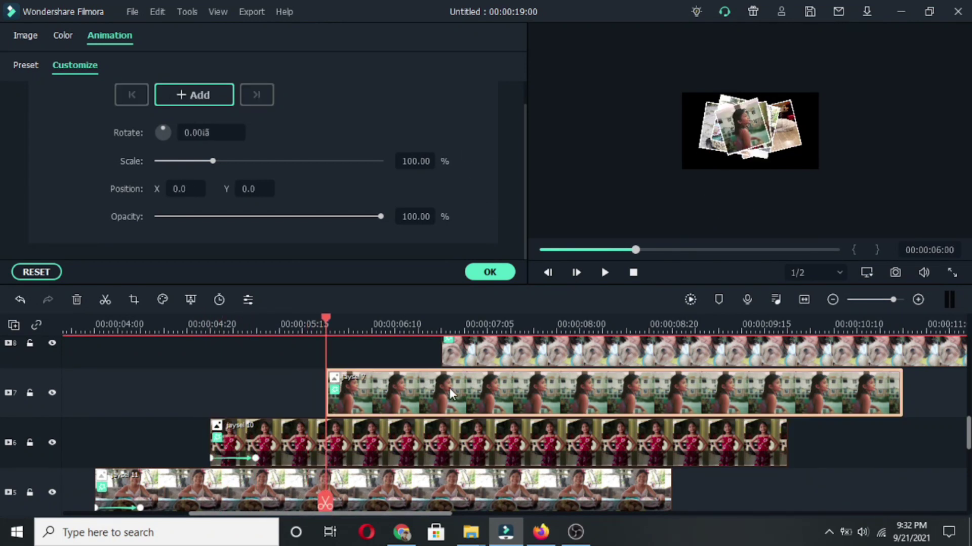
drag(737, 123, 632, 164)
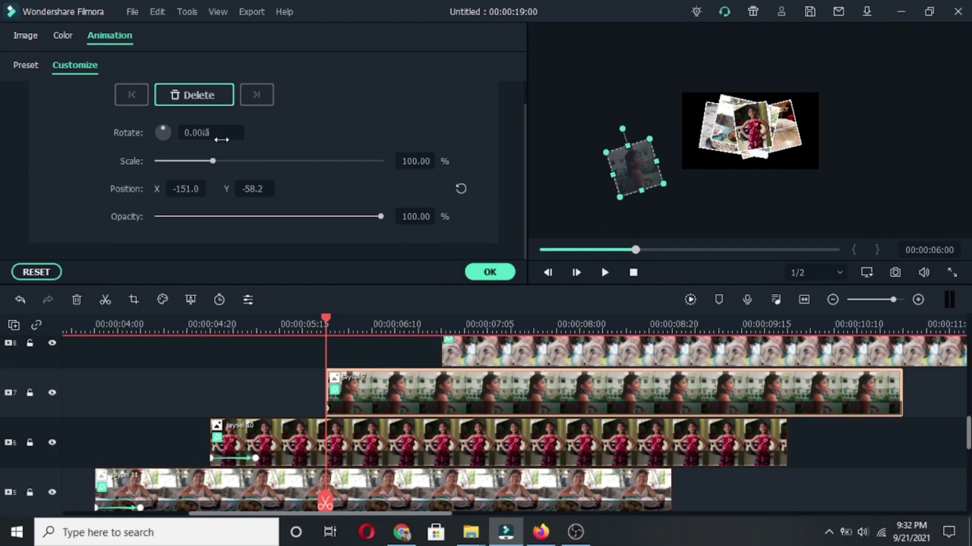
drag(162, 130, 164, 129)
drag(325, 503, 441, 501)
Step: Animate photo 14 from the frame's upper-left outside, about X -168, Y 58.2, rotation -26.57, resetting position and rotation at 00:00:07:10
scroll(367, 501, up, 1)
scroll(440, 455, up, 1)
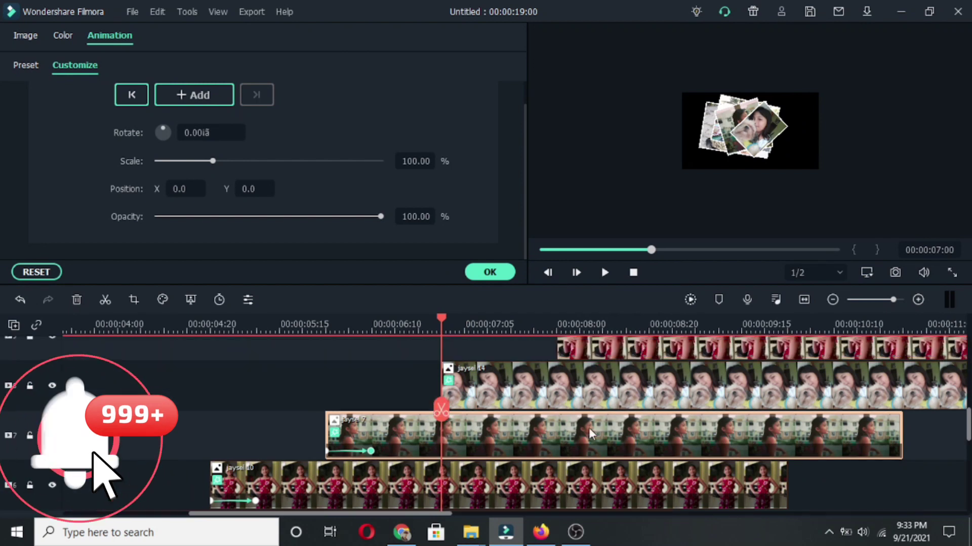
click(563, 389)
drag(756, 130, 653, 91)
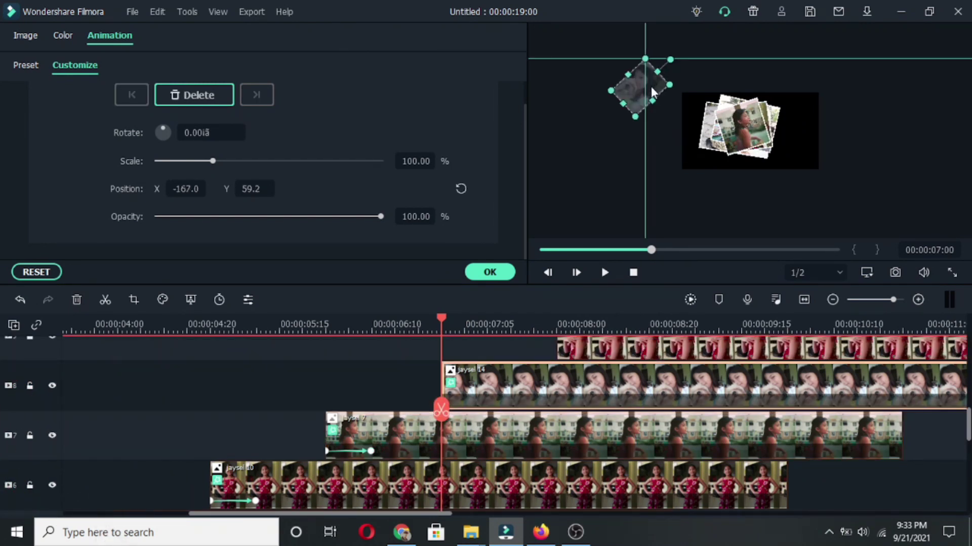
mouse_move(164, 127)
mouse_down()
mouse_move(153, 138)
mouse_move(166, 132)
mouse_up()
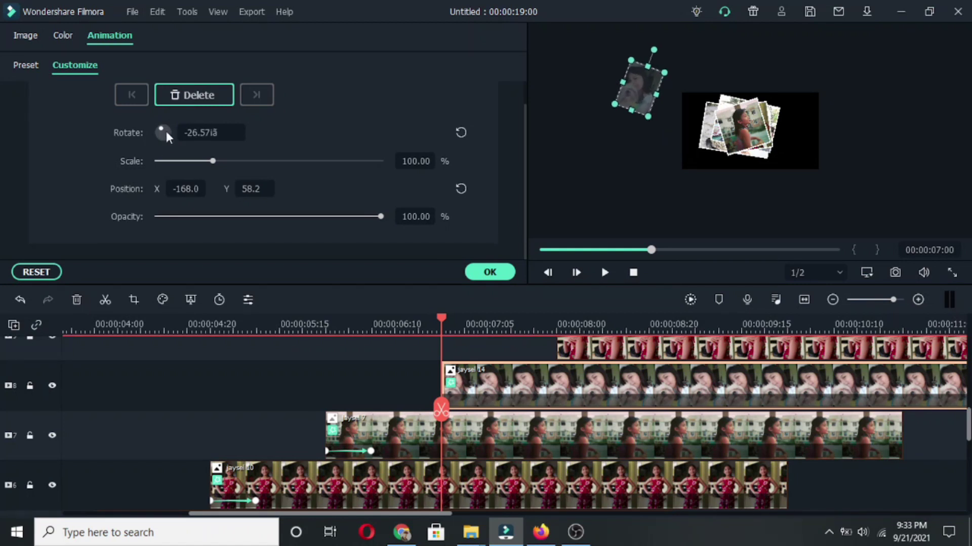
drag(454, 410, 485, 415)
click(460, 189)
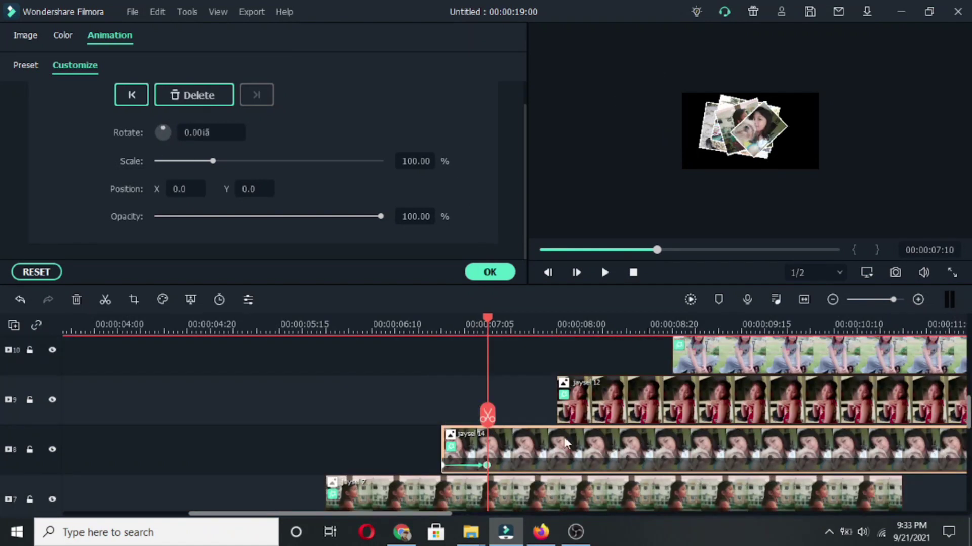
Step: Animate photo 12 from above the frame, about X -80, Y 98.3, rotation -10.31, resetting position and rotation 10 frames later
key(Down)
drag(757, 48, 710, 63)
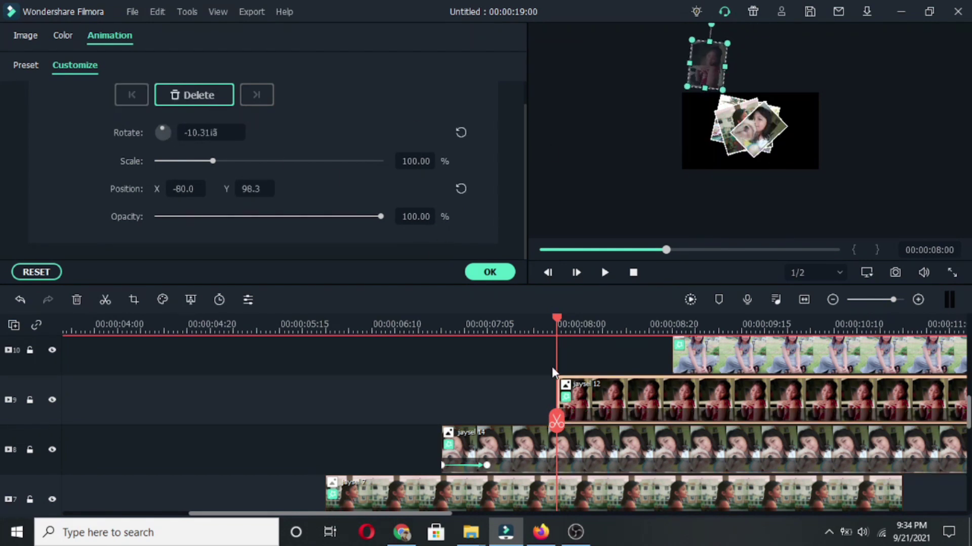
drag(556, 421, 596, 429)
click(461, 188)
Step: Animate the photo on track 10 from right of the frame, about X 163, Y 46.2, rotation -18.44, resetting both 10 frames later
scroll(334, 455, up, 1)
drag(324, 514, 430, 513)
drag(238, 427, 307, 428)
click(310, 423)
scroll(310, 422, down, 1)
scroll(310, 422, up, 1)
drag(752, 114, 859, 88)
drag(177, 134, 161, 127)
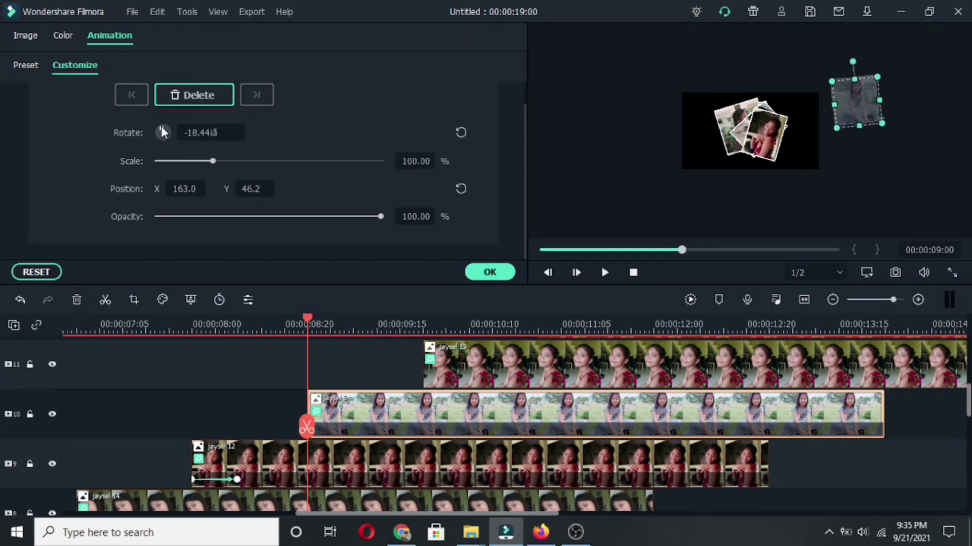
drag(307, 427, 423, 435)
click(461, 189)
Step: Animate photo 13 from the frame's bottom-right outside, about X 65, Y -93.3, rotation -18.44, resetting position and rotation at 00:00:10:10
scroll(538, 406, up, 2)
click(565, 439)
drag(765, 147, 807, 195)
drag(158, 133, 162, 128)
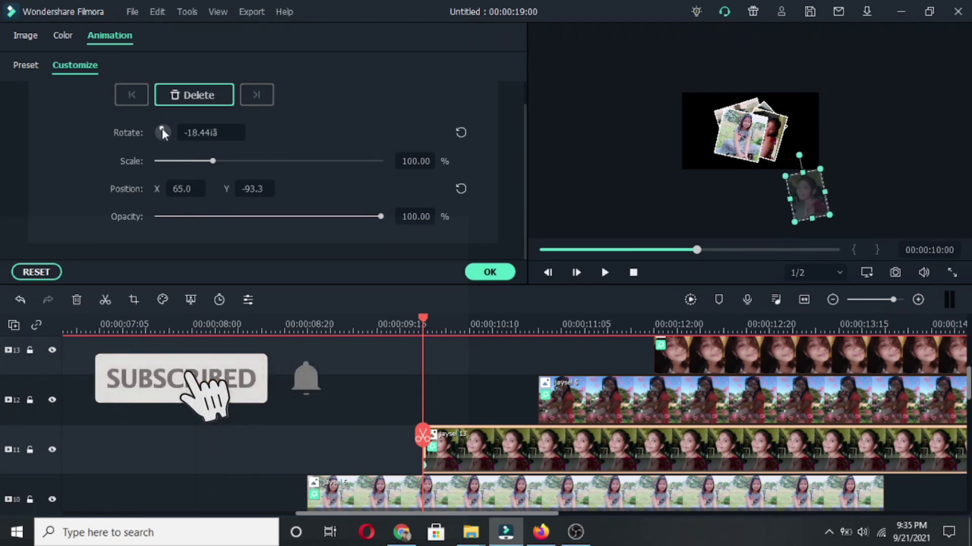
drag(423, 319, 469, 321)
scroll(418, 416, down, 1)
Step: Animate photo 5 on track 12 from left of the frame, about X -168, Y -41.1, resetting its position 10 frames after 00:00:11:00
drag(469, 439, 538, 449)
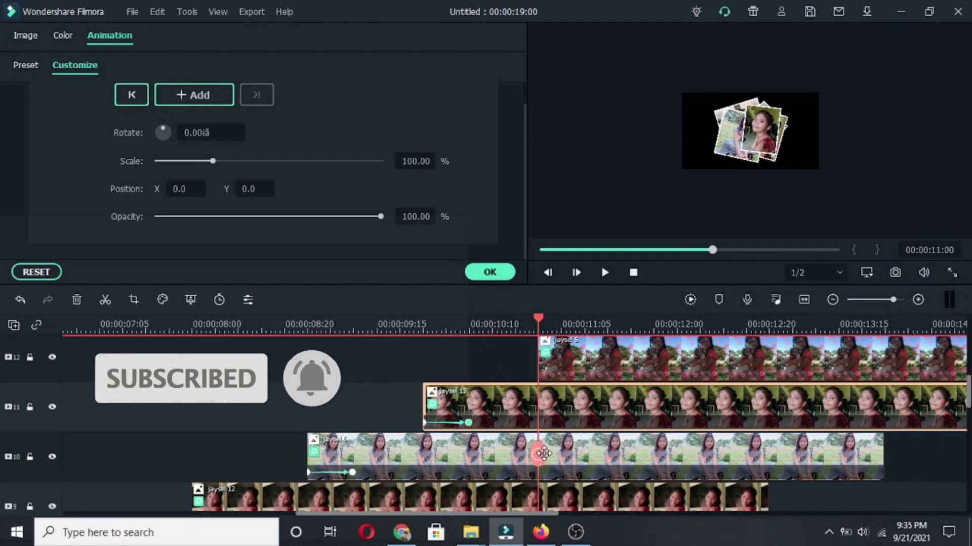
scroll(538, 445, up, 1)
click(627, 398)
drag(743, 124, 628, 150)
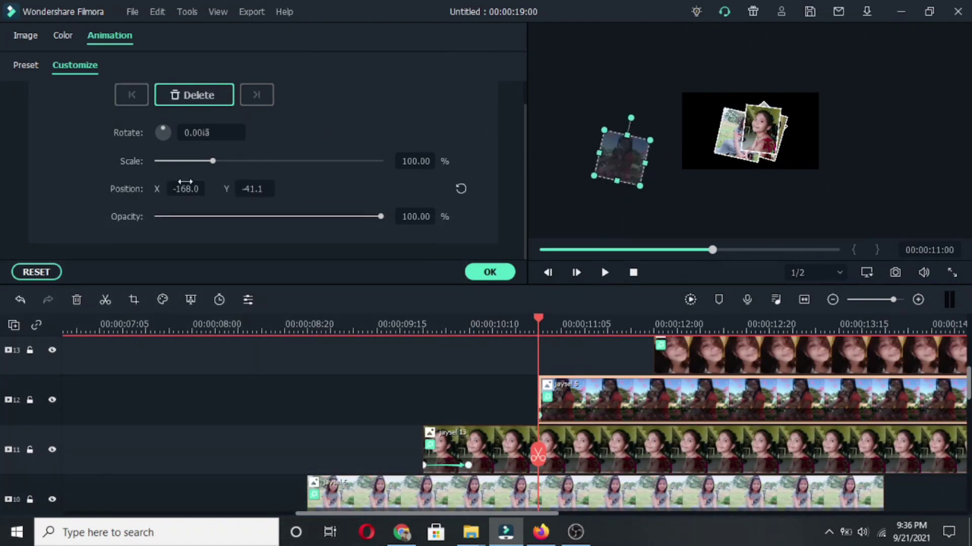
click(460, 189)
Step: Animate photo 15 from outside the frame's top-left corner with an adjusted rotation, resetting position and rotation at 00:00:12:10
scroll(581, 451, up, 1)
scroll(405, 462, right, 3)
drag(404, 461, 475, 462)
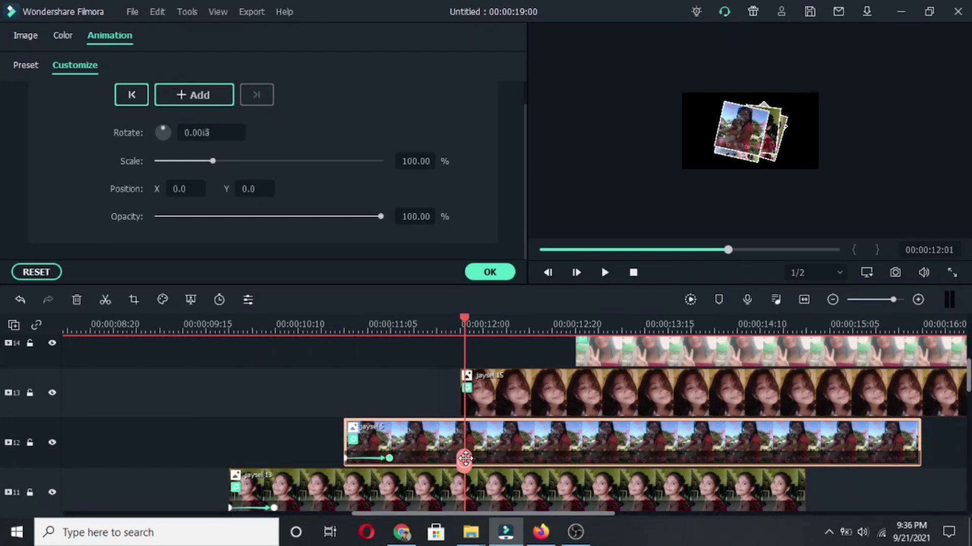
click(556, 397)
drag(743, 99, 686, 34)
click(160, 127)
click(163, 129)
click(162, 128)
click(163, 129)
click(162, 129)
drag(459, 462, 506, 463)
Step: Animate photo 1 from outside the frame's right edge with a slight rotation, resetting position and rotation 10 frames after its start
scroll(589, 511, up, 1)
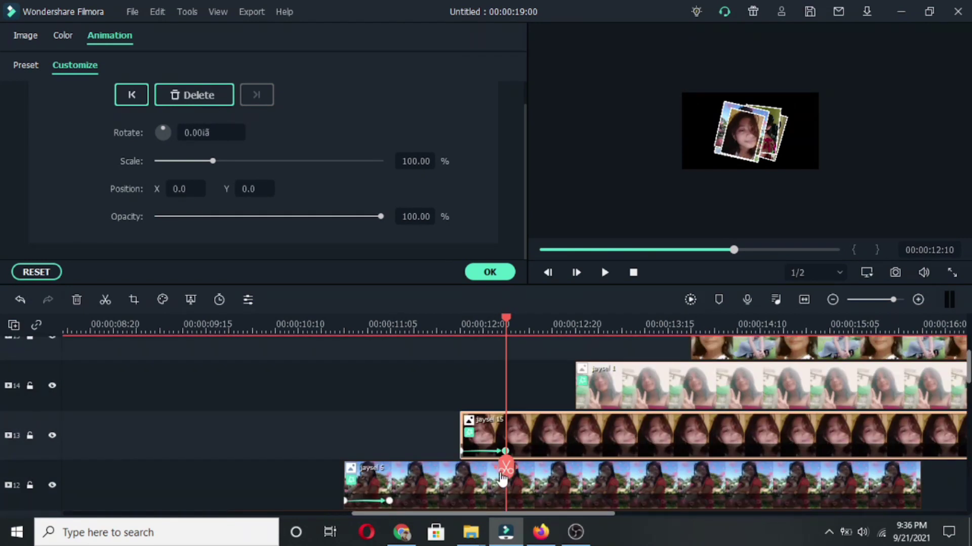
click(575, 326)
drag(764, 139, 854, 130)
drag(162, 128, 165, 128)
drag(576, 471, 695, 483)
click(461, 189)
Step: Animate the photo on track 15 from left of the frame, about X -149, Y -8, rotation -14.04, resetting position and rotation 10 frames later
scroll(623, 456, up, 2)
drag(690, 129, 629, 136)
drag(163, 127, 162, 131)
key(space)
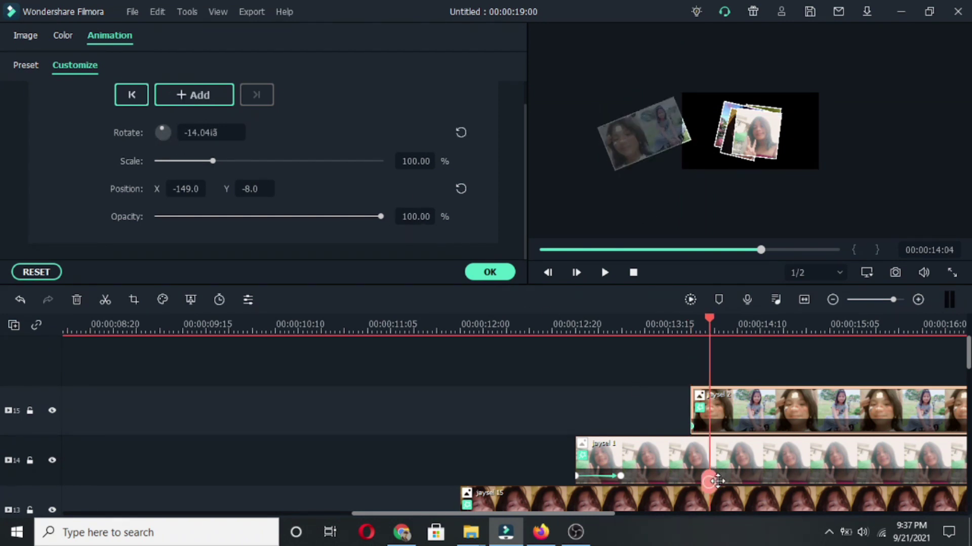
key(space)
click(461, 189)
click(461, 133)
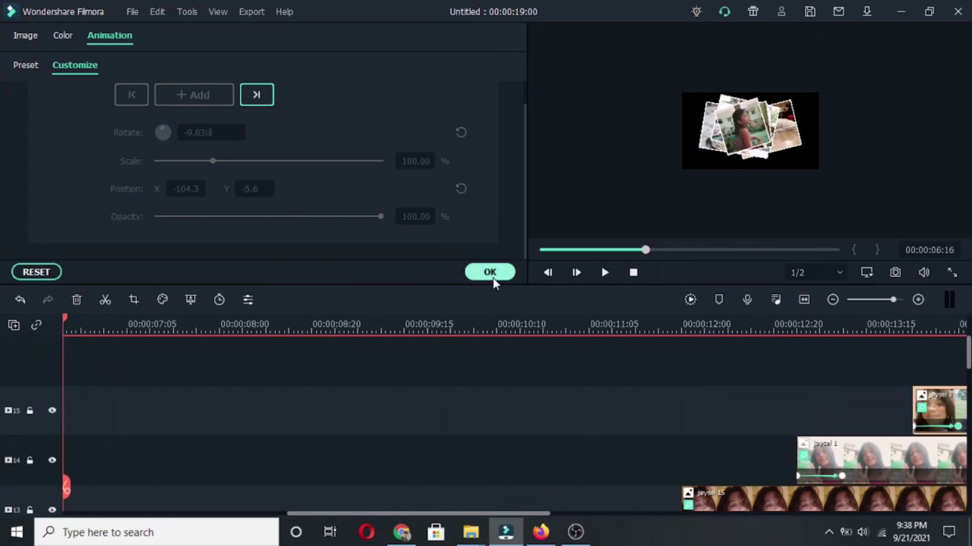
Step: Play back the animated slideshow through to its end
click(604, 272)
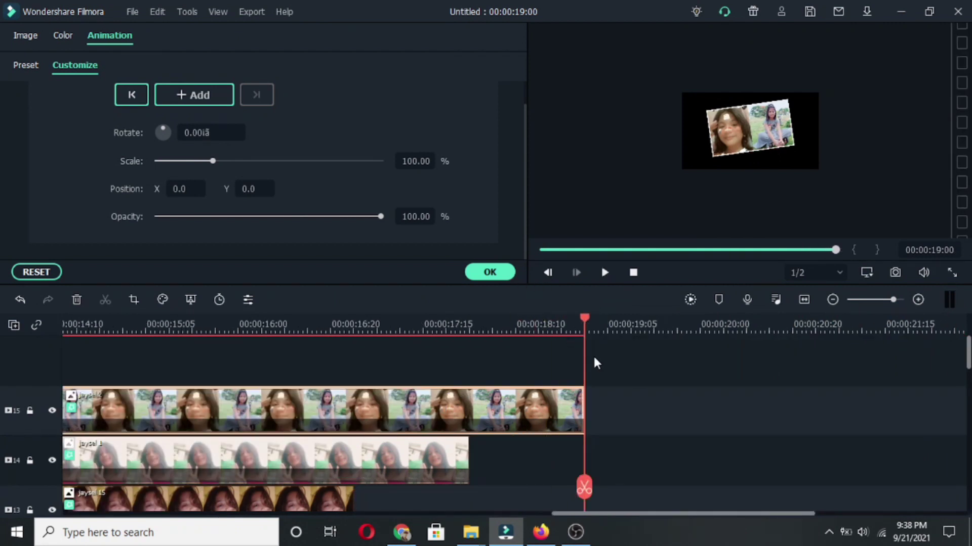
Step: Extend the photo clips on tracks 1, 2 and 3 so they end at 00:00:19:00
scroll(594, 363, down, 12)
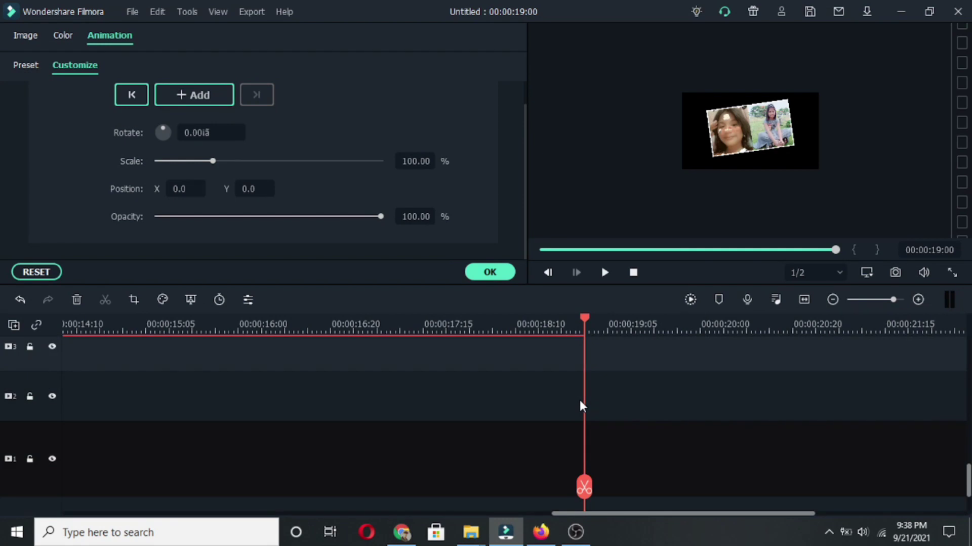
scroll(579, 402, down, 2)
scroll(517, 330, down, 5)
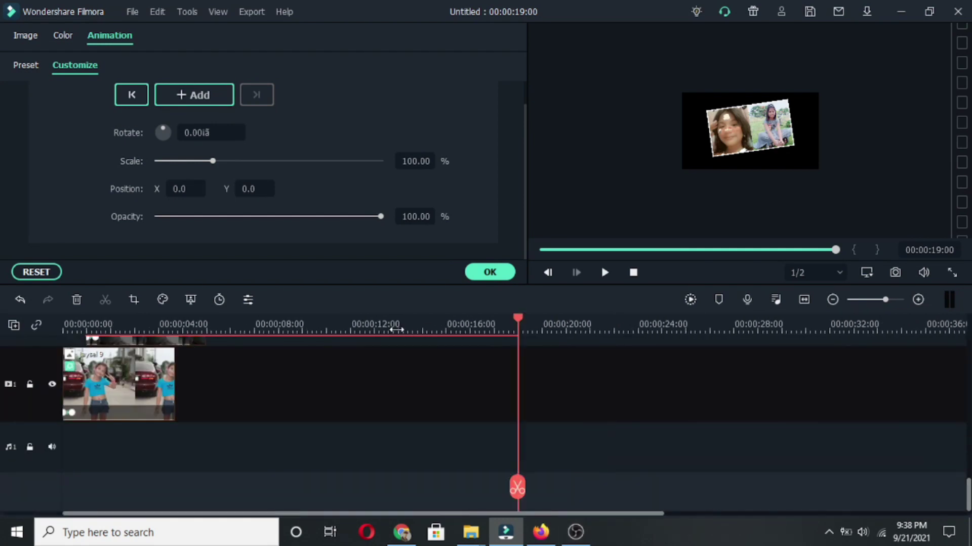
scroll(390, 415, up, 3)
scroll(400, 423, down, 1)
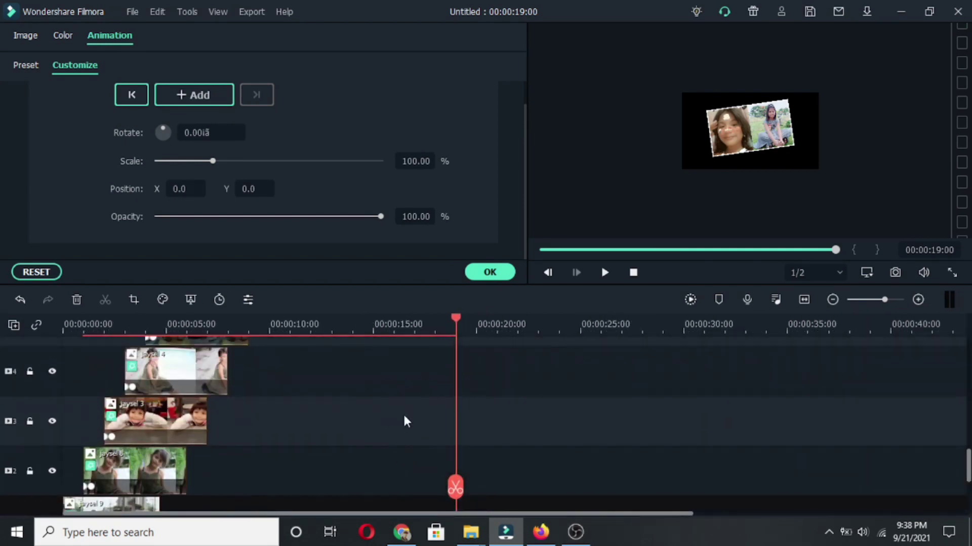
drag(159, 469, 455, 478)
drag(186, 407, 455, 409)
drag(205, 355, 451, 373)
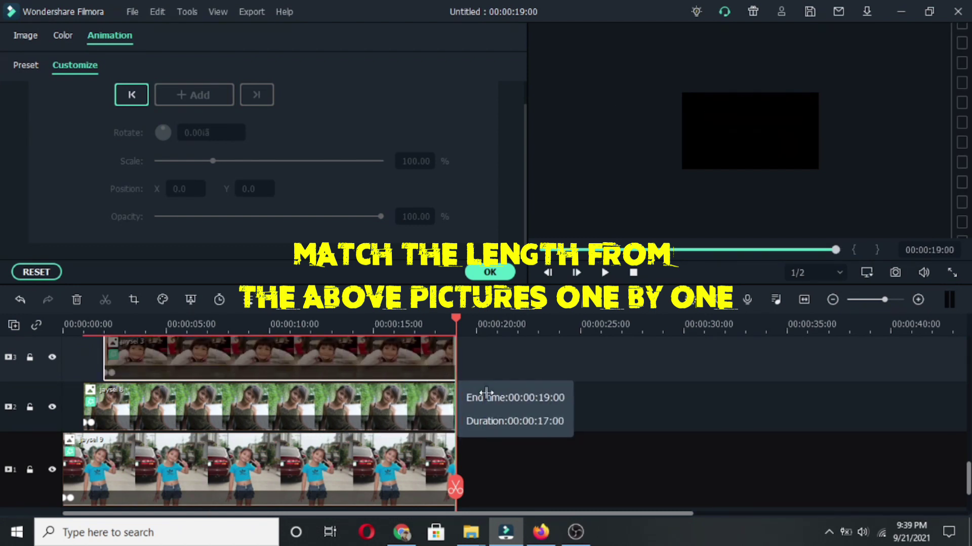
Step: Extend the photo clips on tracks 4, 5 and 6 to end at 00:00:19:00
scroll(498, 413, up, 3)
click(216, 409)
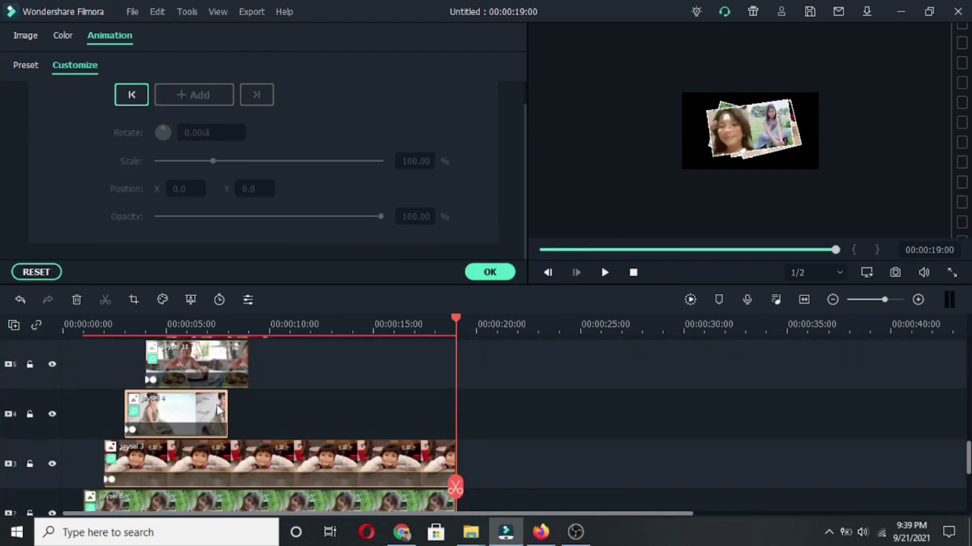
drag(227, 403, 519, 419)
scroll(508, 405, up, 2)
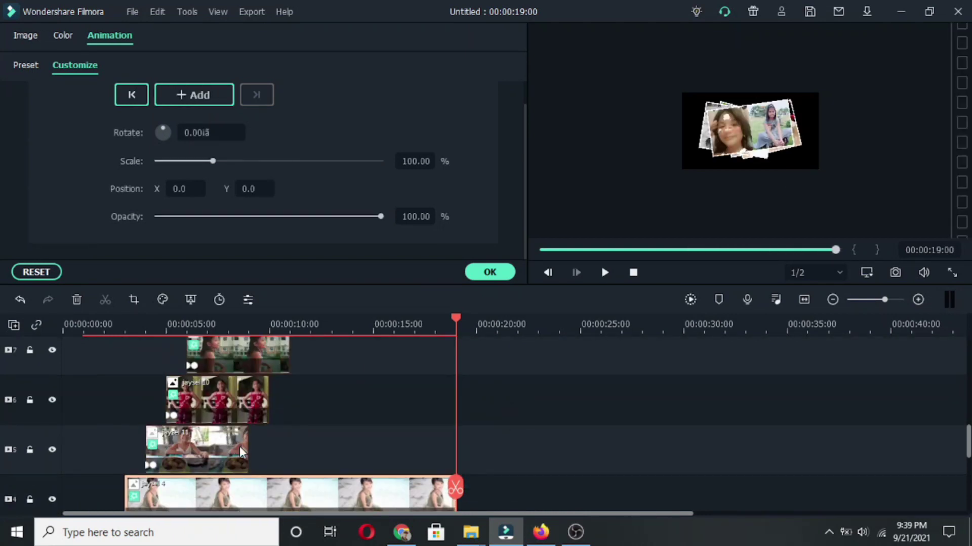
drag(248, 446, 455, 455)
drag(268, 401, 455, 406)
Step: Lengthen the photo clips on tracks 7, 8 and 9 to the playhead at 00:00:19:00
scroll(523, 393, up, 1)
scroll(524, 392, up, 1)
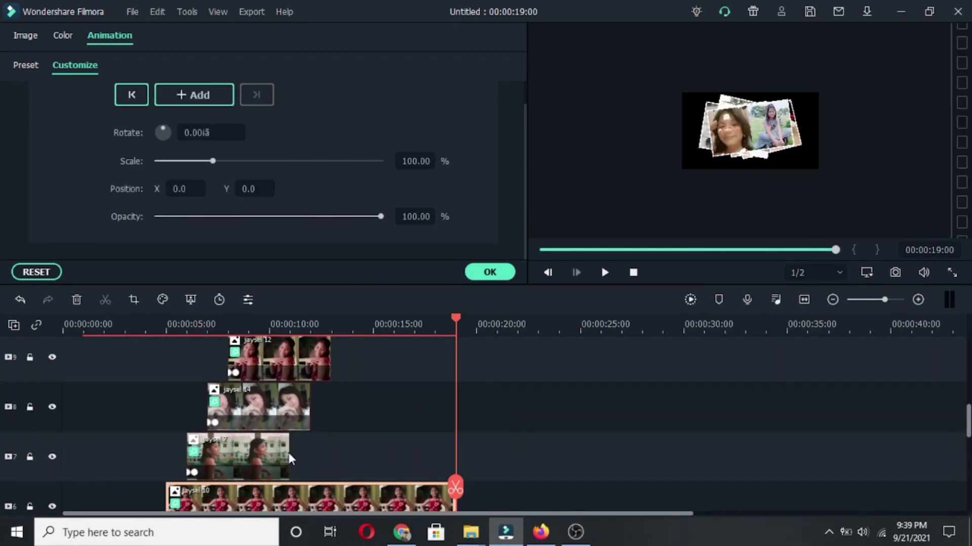
click(287, 461)
drag(288, 458, 456, 461)
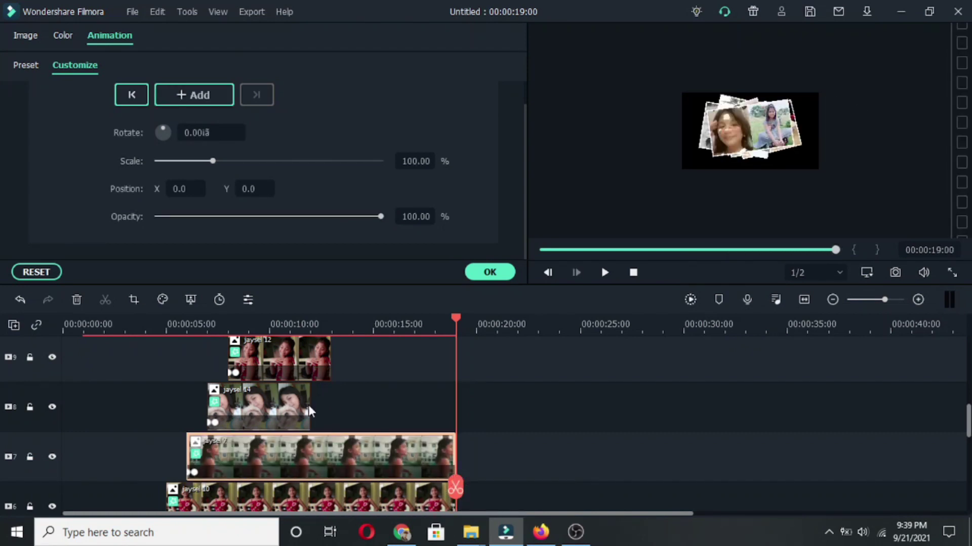
drag(310, 410, 473, 407)
scroll(338, 417, up, 2)
drag(329, 419, 514, 432)
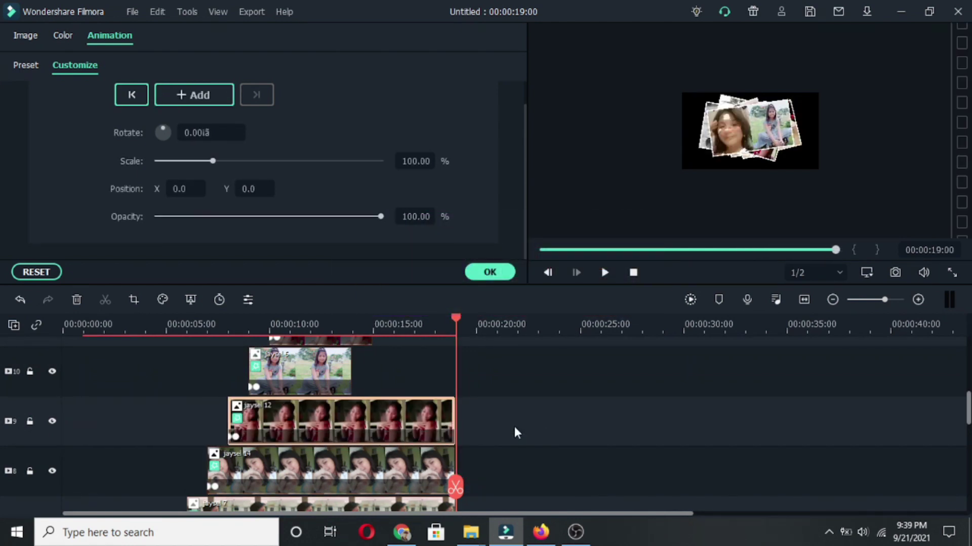
Step: Extend the photo clips on tracks 10 and 11 so both end at 00:00:19:00
scroll(514, 431, up, 2)
click(350, 433)
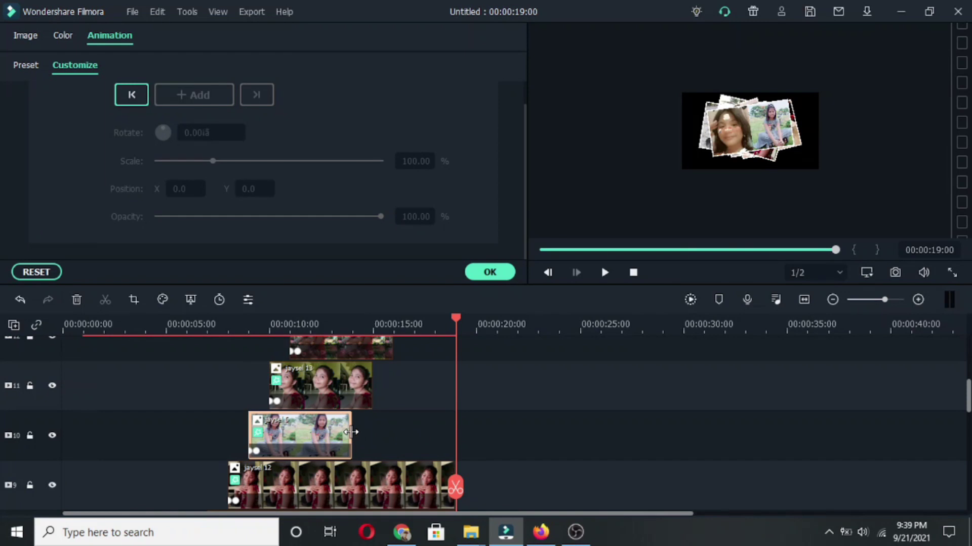
drag(350, 435, 459, 438)
scroll(472, 412, up, 2)
drag(369, 445, 497, 459)
scroll(486, 443, up, 2)
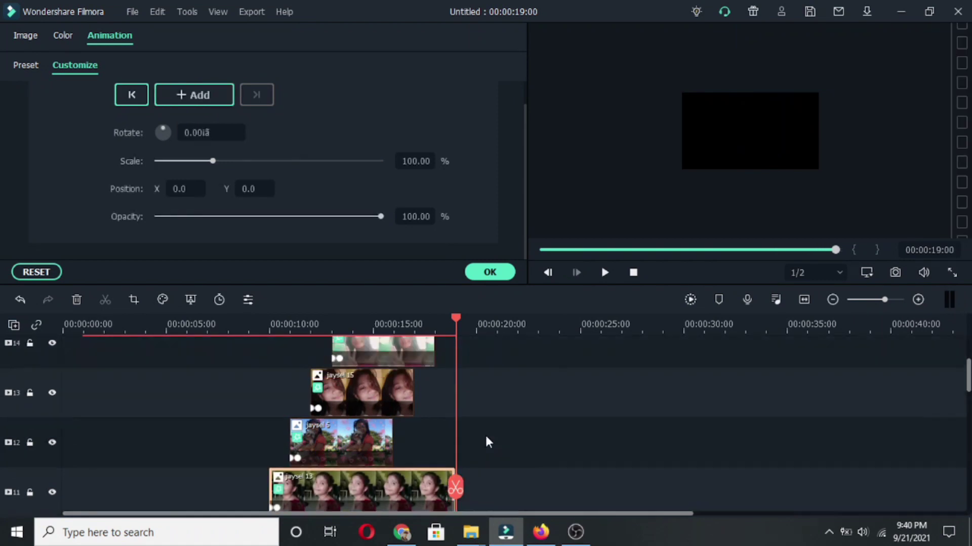
Step: Extend the photo clips on tracks 12, 13 and 14 to end at 00:00:19:00
drag(390, 446, 503, 449)
scroll(475, 441, up, 2)
click(411, 433)
scroll(427, 433, up, 2)
drag(430, 435, 455, 434)
scroll(524, 399, down, 10)
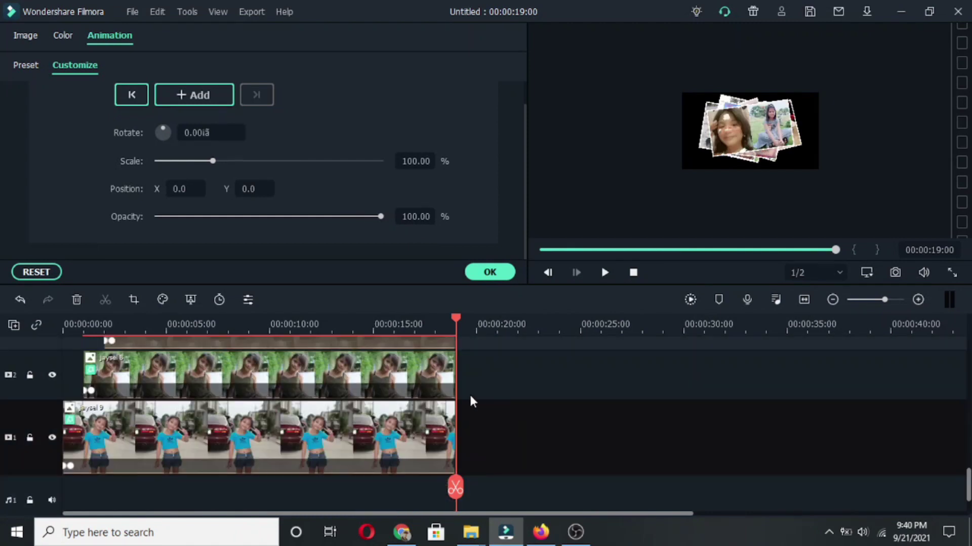
Step: Close the clip's animation settings and render the timeline preview for smooth playback
click(473, 273)
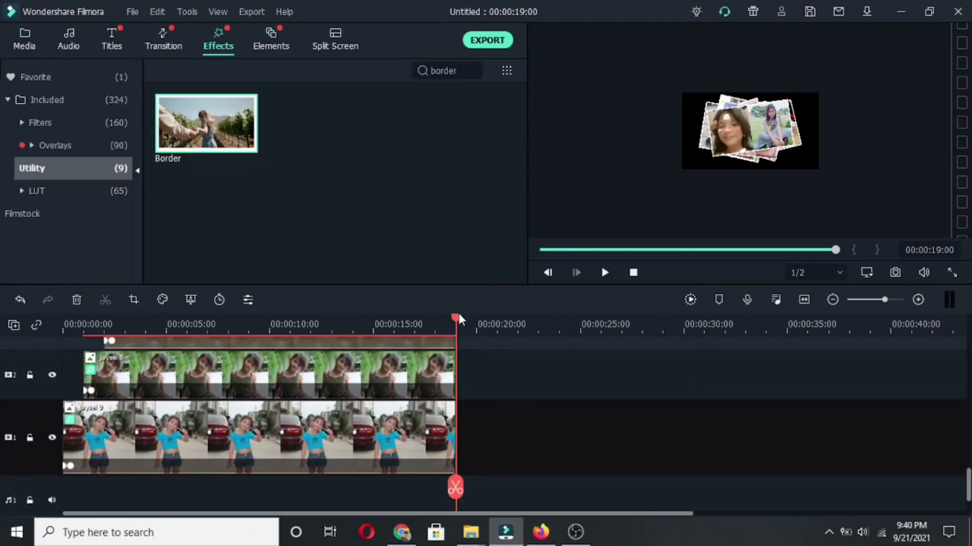
click(689, 301)
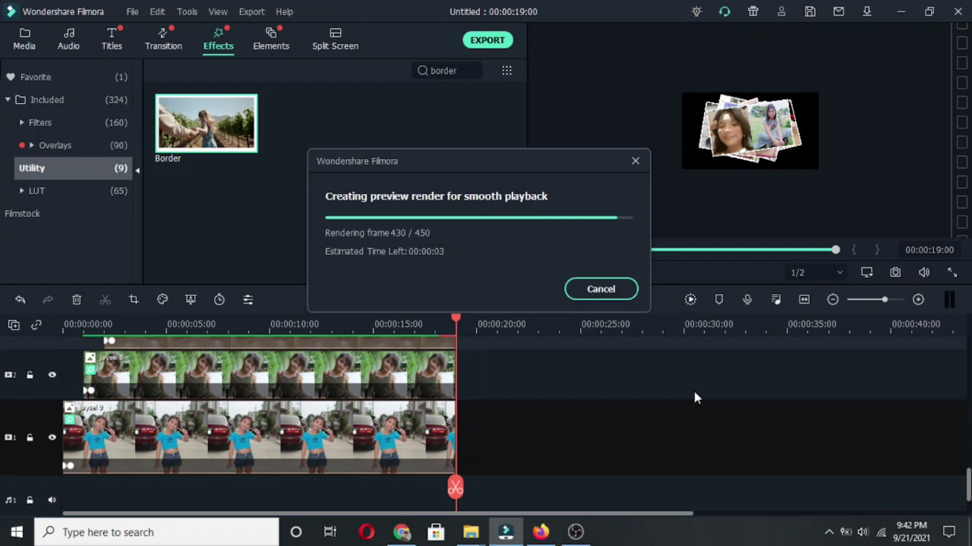
Step: Add the Fire Particles video at the start of a new track above the photos and trim its end to about 00:00:16:00
click(24, 40)
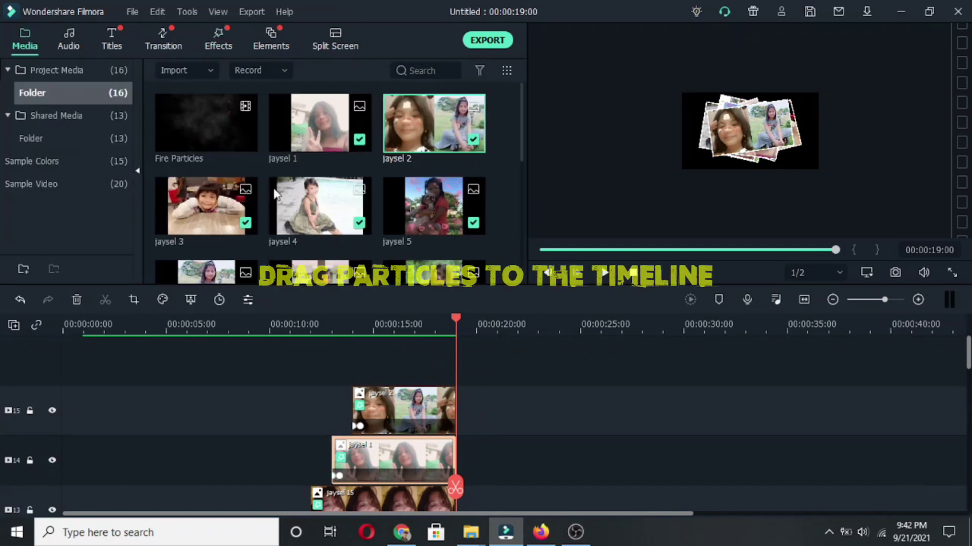
drag(206, 123, 65, 366)
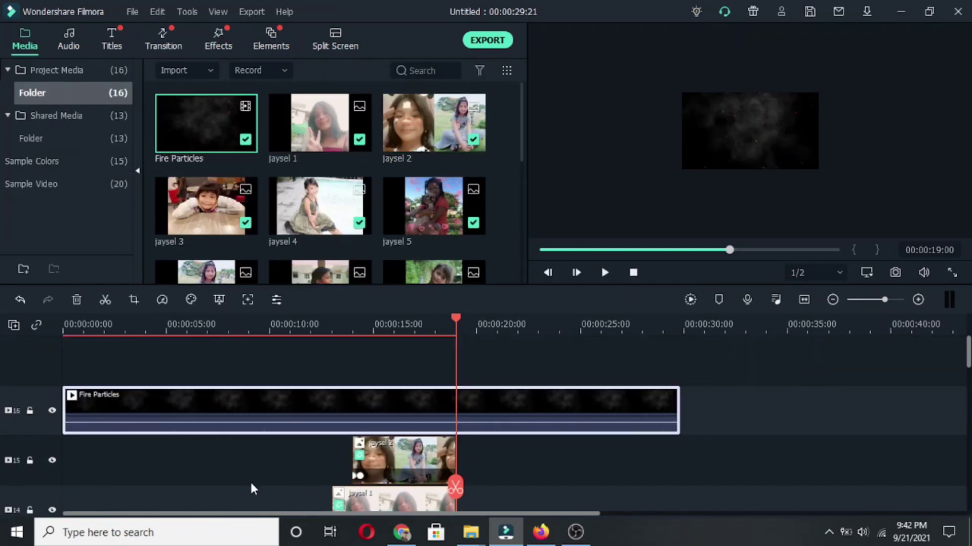
scroll(252, 484, down, 3)
scroll(252, 484, up, 2)
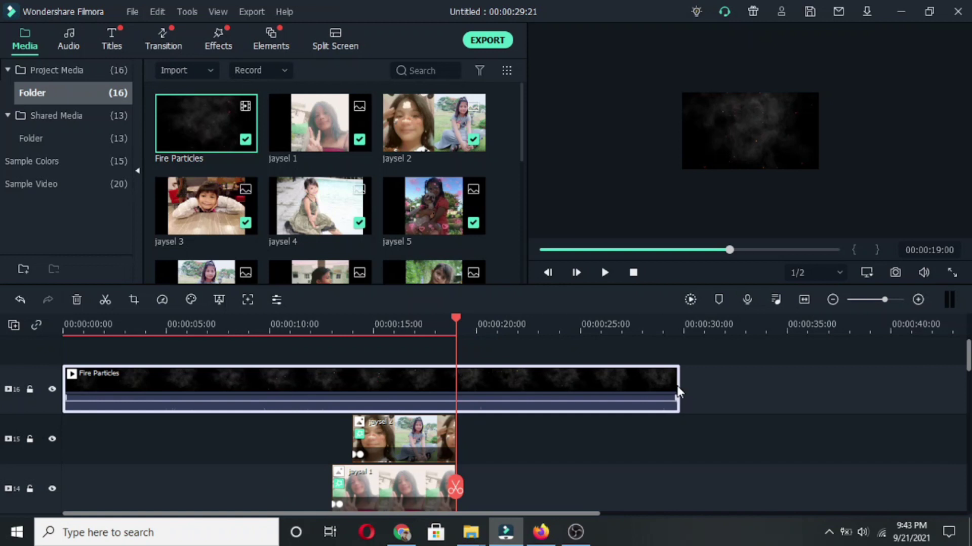
drag(678, 386, 394, 403)
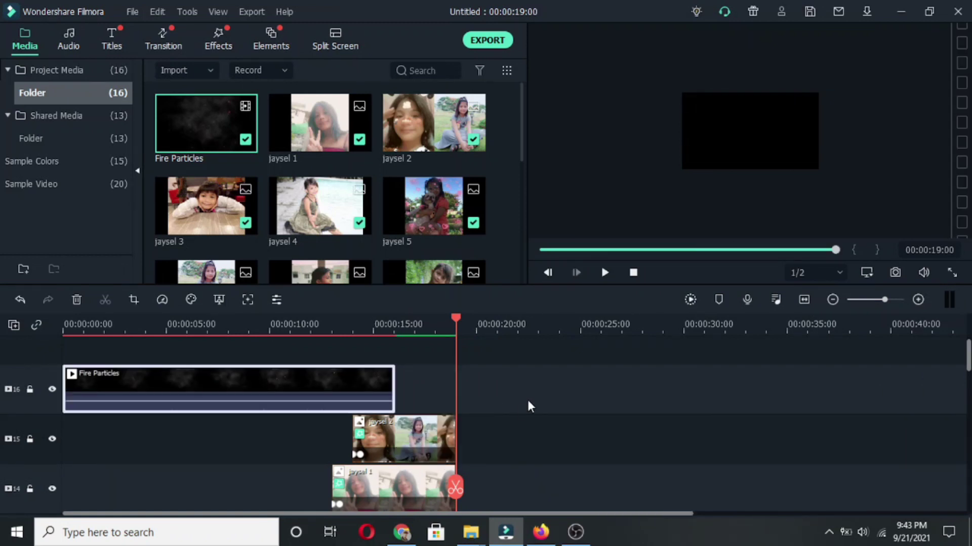
scroll(527, 403, up, 1)
drag(445, 473, 412, 462)
key(space)
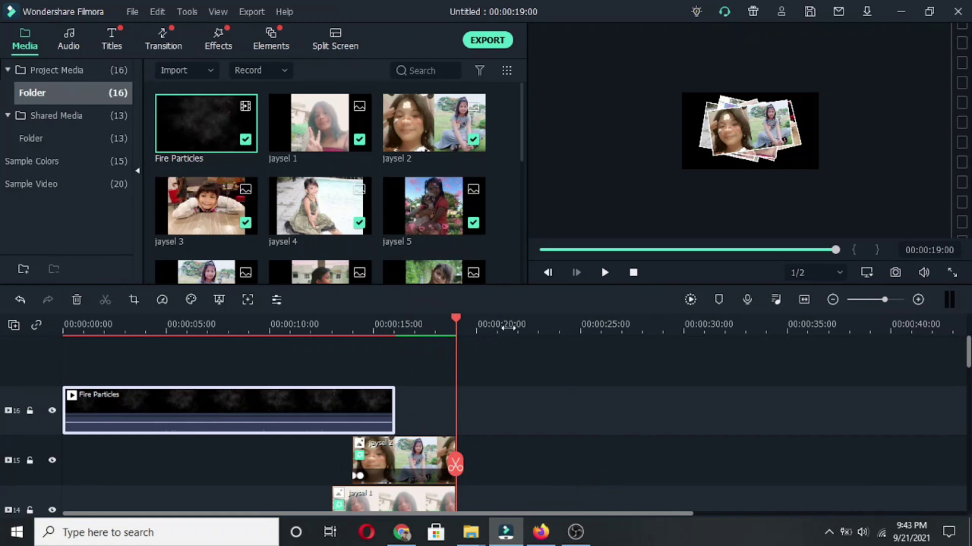
Step: Set the Fire Particles clip's compositing blending mode to Screen
scroll(516, 329, up, 2)
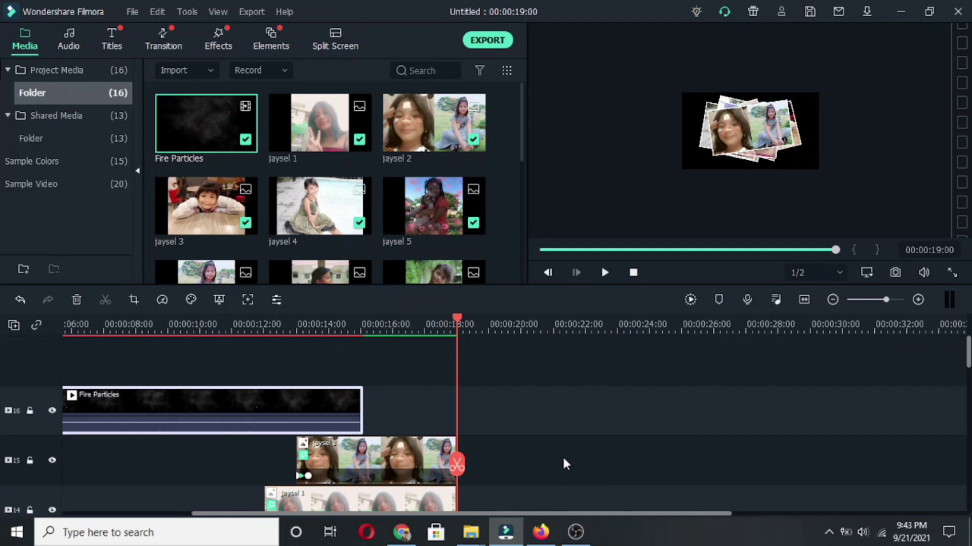
right_click(217, 405)
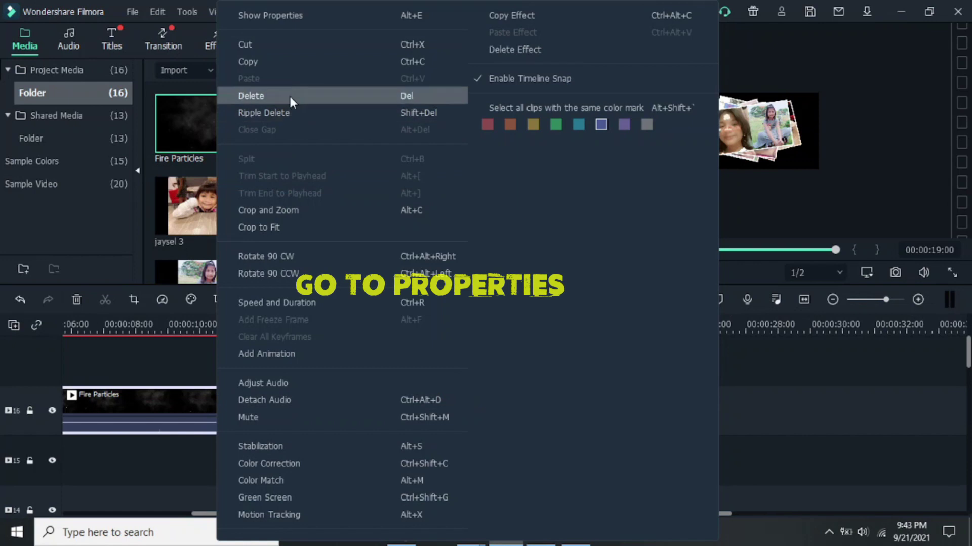
click(294, 15)
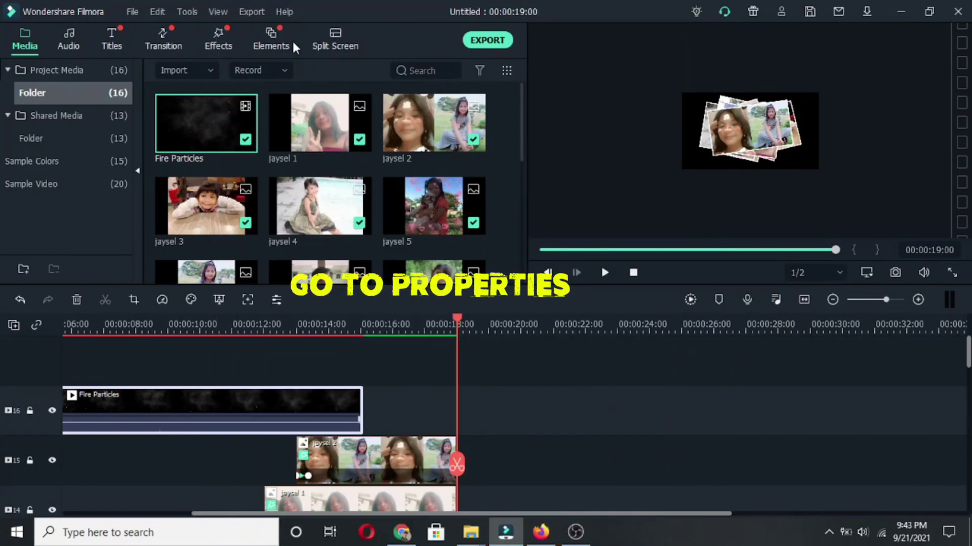
click(248, 299)
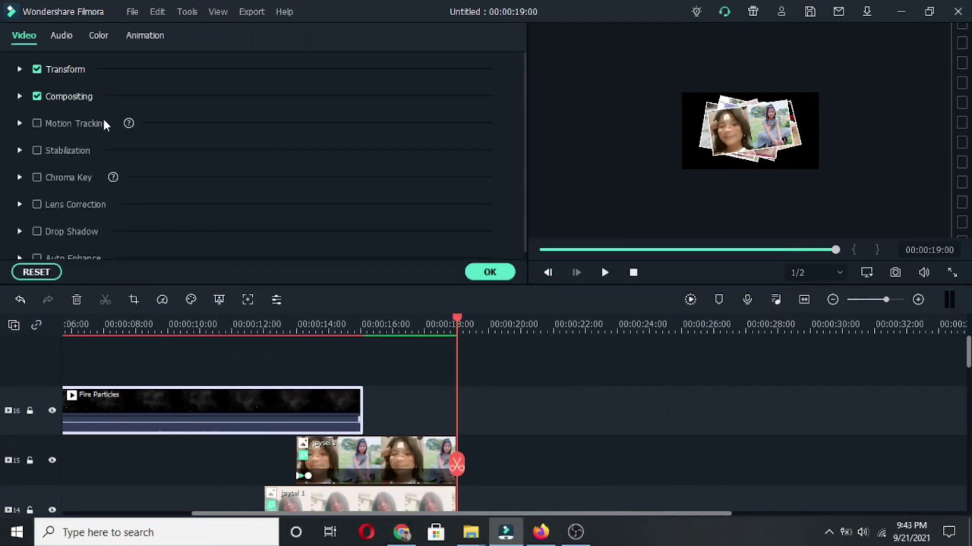
scroll(149, 140, down, 1)
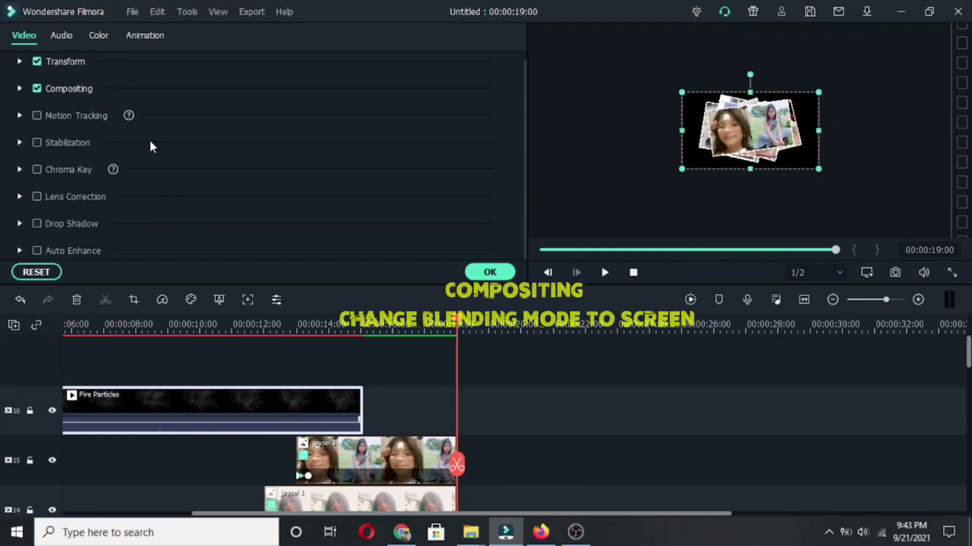
scroll(150, 141, up, 1)
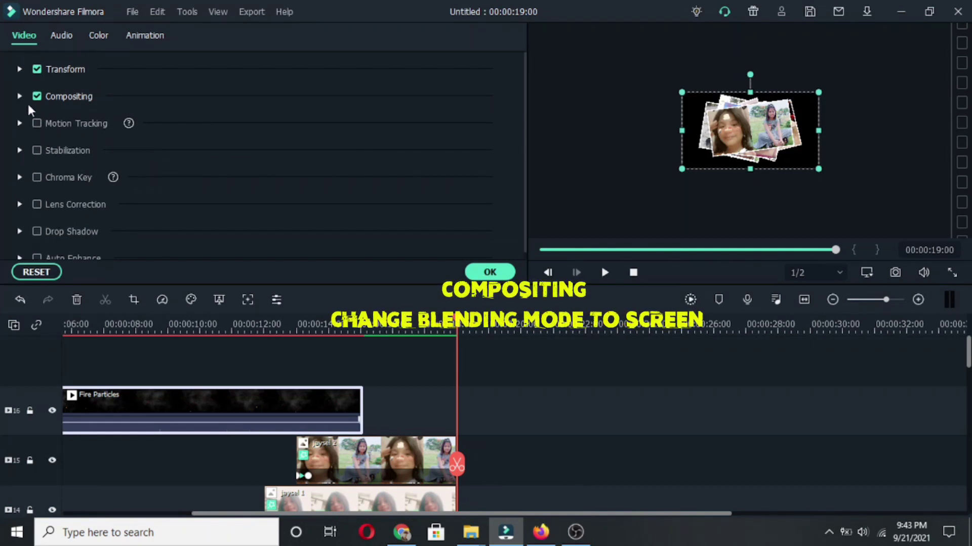
click(15, 96)
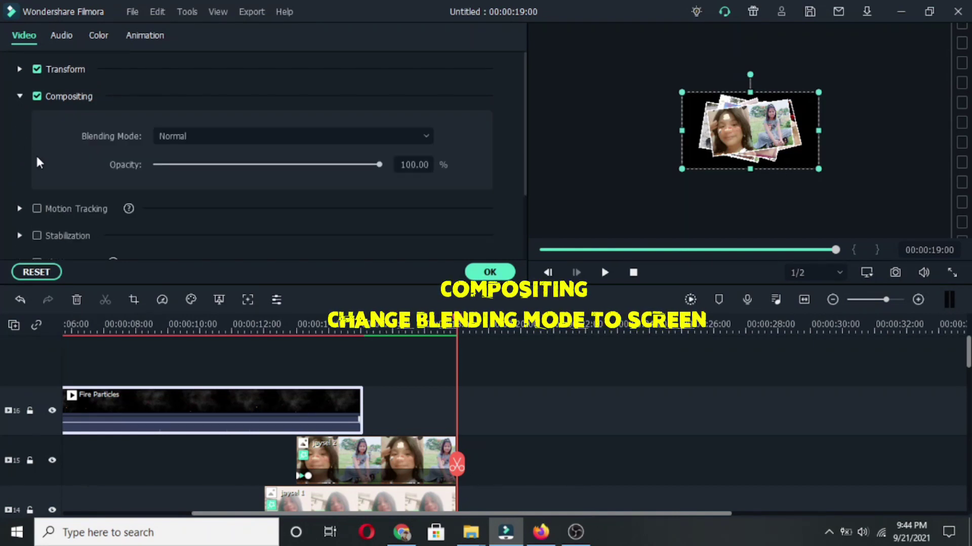
click(424, 137)
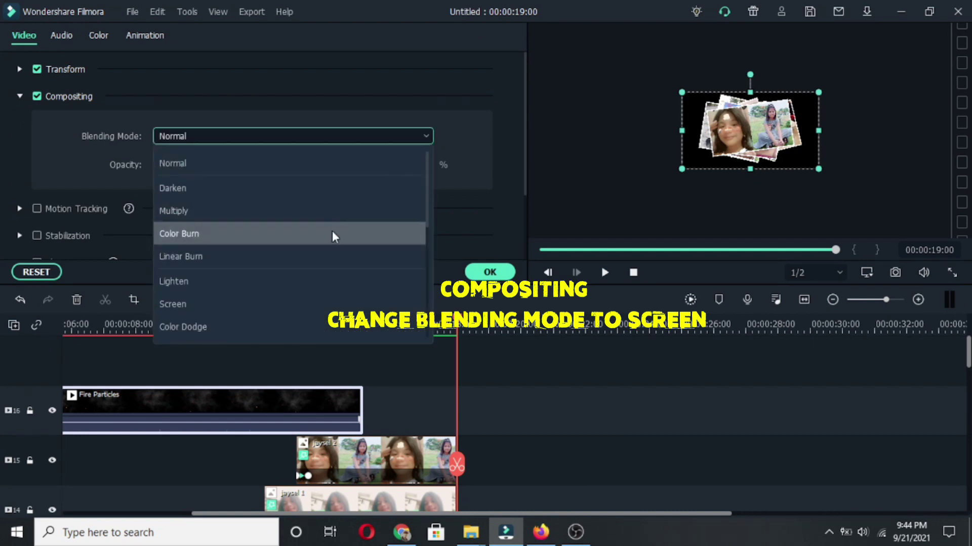
click(322, 304)
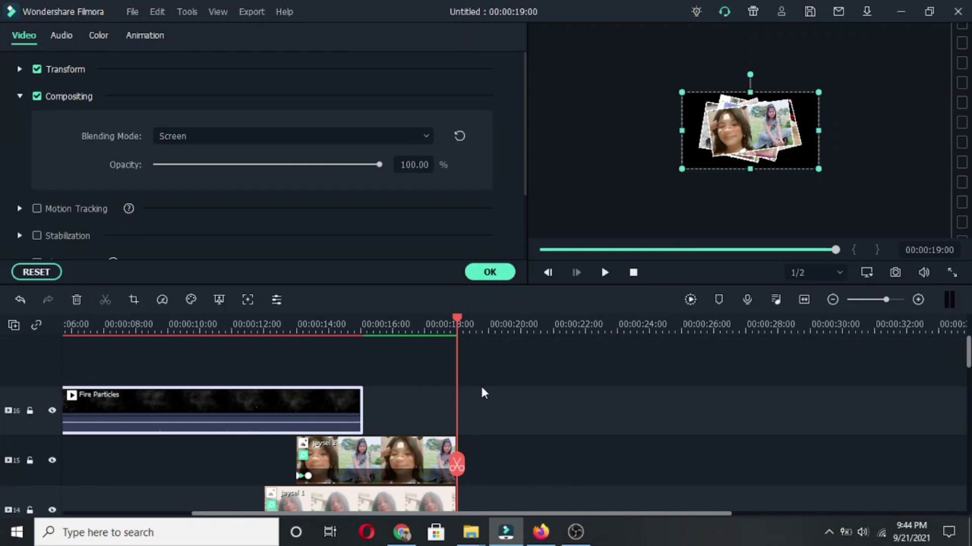
Step: Play the slideshow from about 00:00:05:13 to check the particle overlay, stopping at about 00:00:10:17
drag(455, 316, 58, 304)
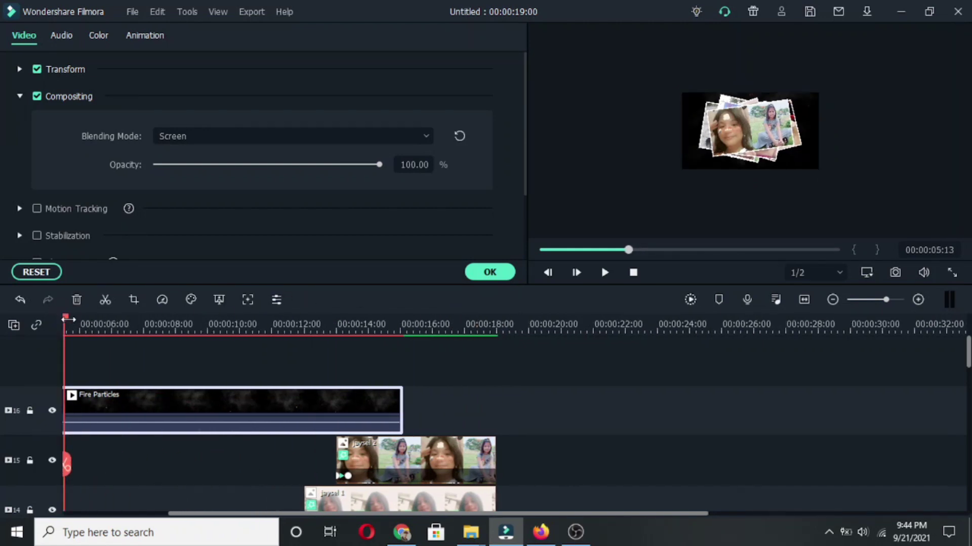
click(605, 273)
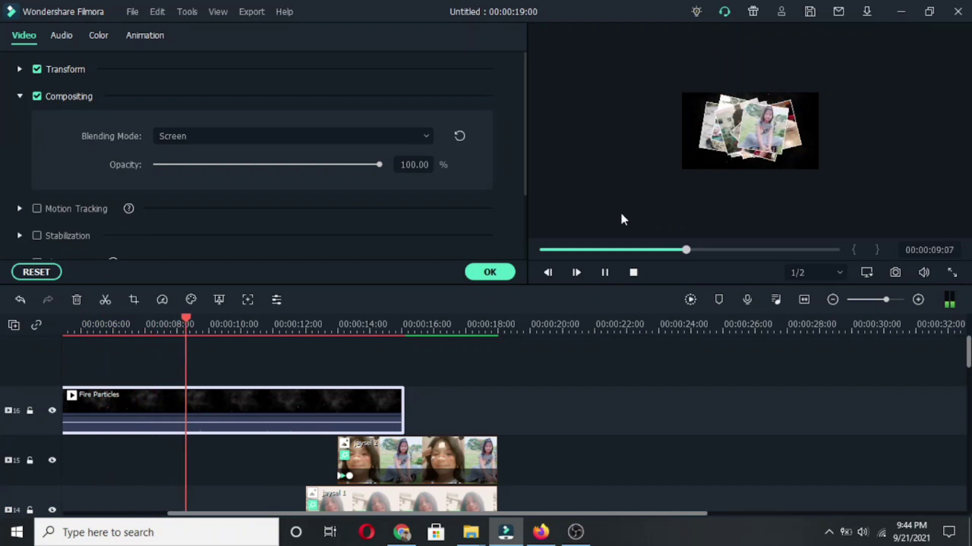
click(604, 272)
Step: Set the preview zoom level to Fit and play the slideshow from the beginning to its end
click(866, 273)
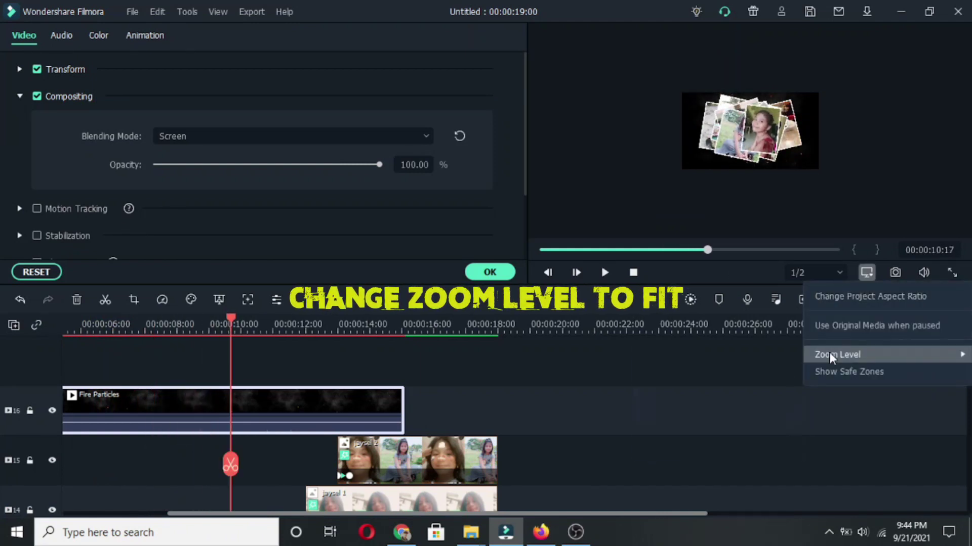
mouse_move(824, 354)
click(787, 363)
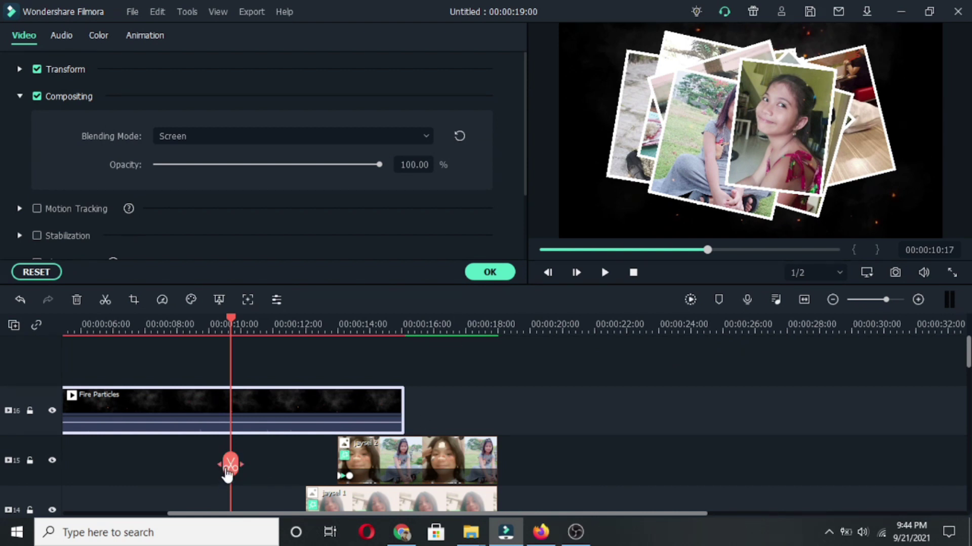
click(633, 273)
click(604, 272)
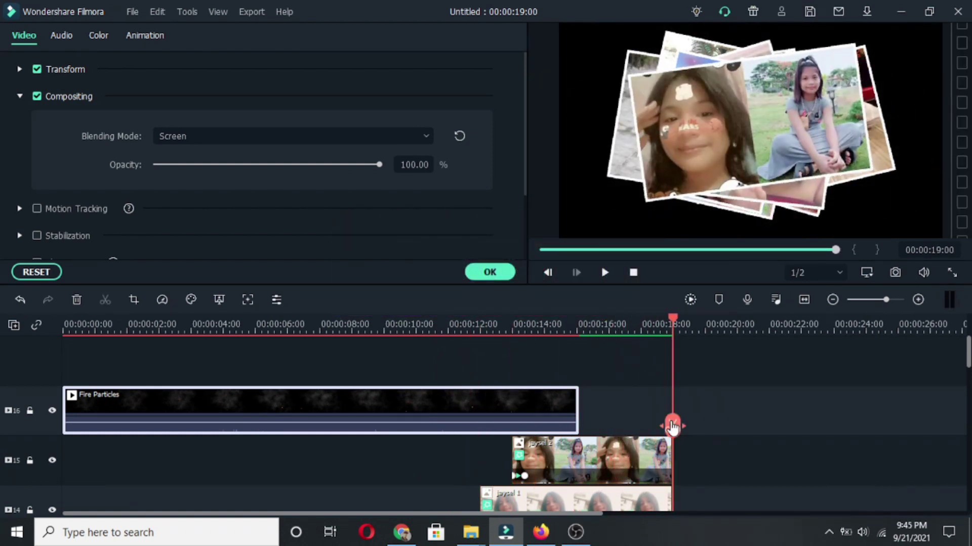
Step: Extend the end of the Fire Particles clip to about 00:00:17:00
scroll(716, 418, down, 1)
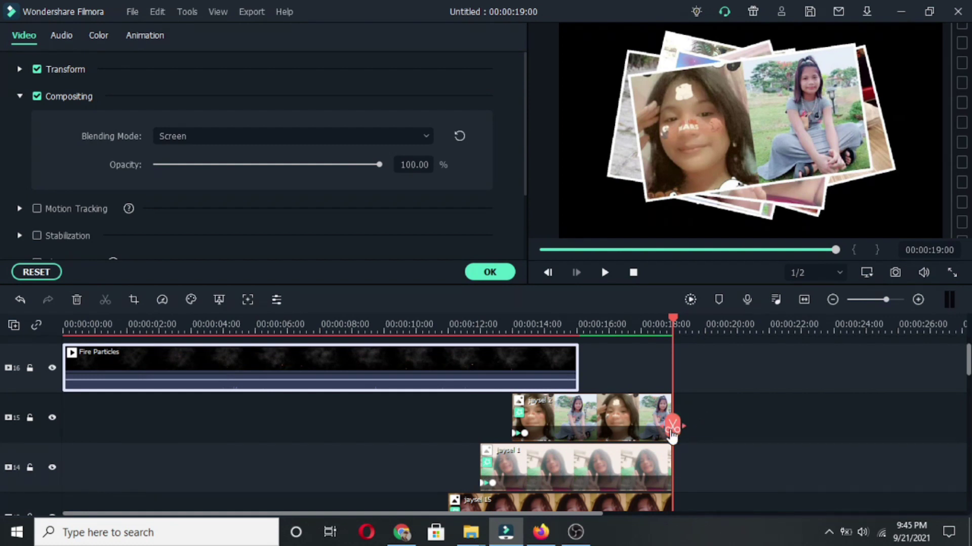
drag(578, 369, 607, 369)
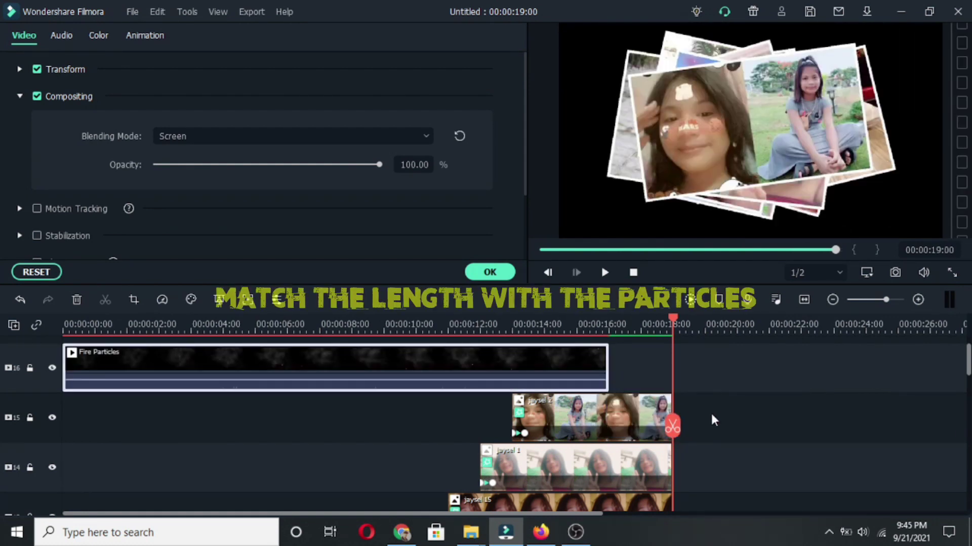
Step: Split all photo clips at the end of the Fire Particles clip, about 00:00:16:24, and delete the leftover pieces beyond it
drag(673, 426, 609, 428)
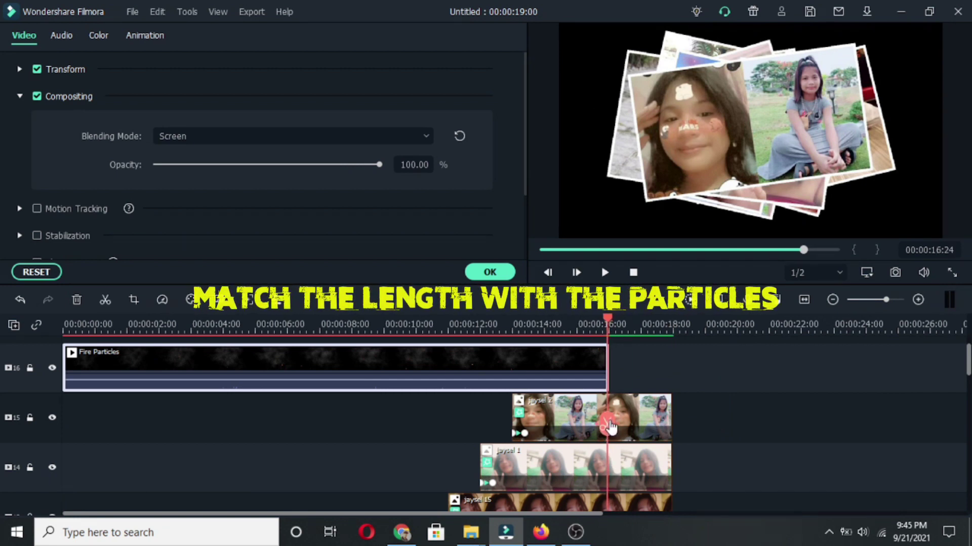
click(607, 425)
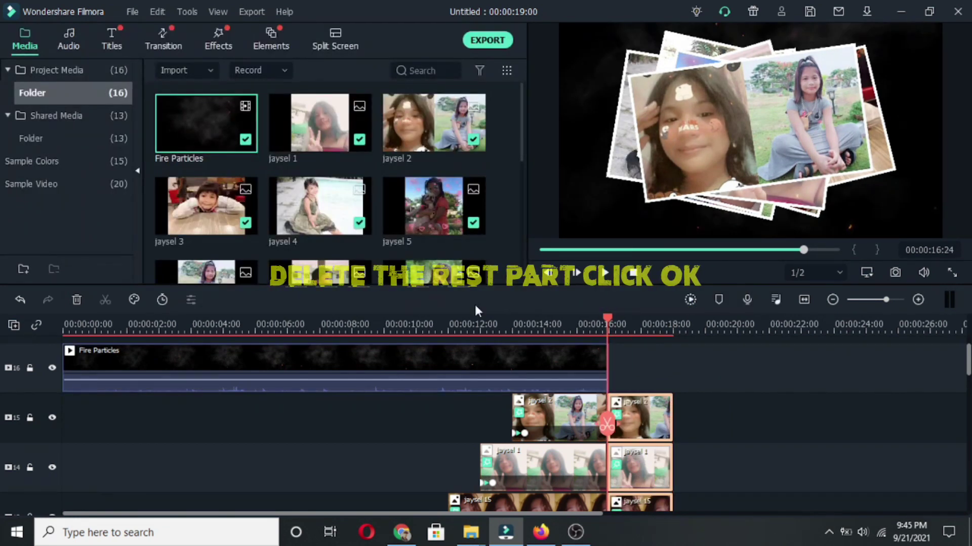
scroll(731, 411, down, 2)
scroll(734, 416, down, 15)
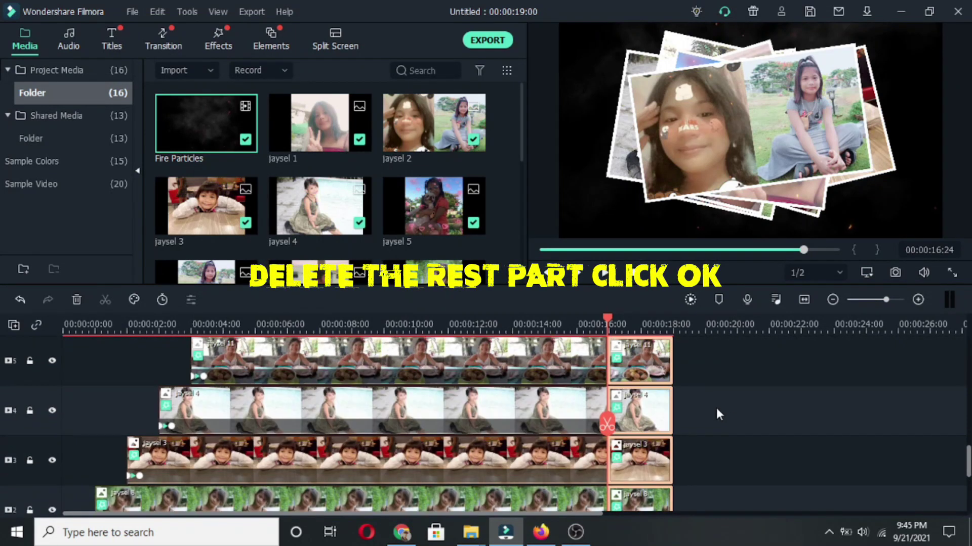
click(77, 300)
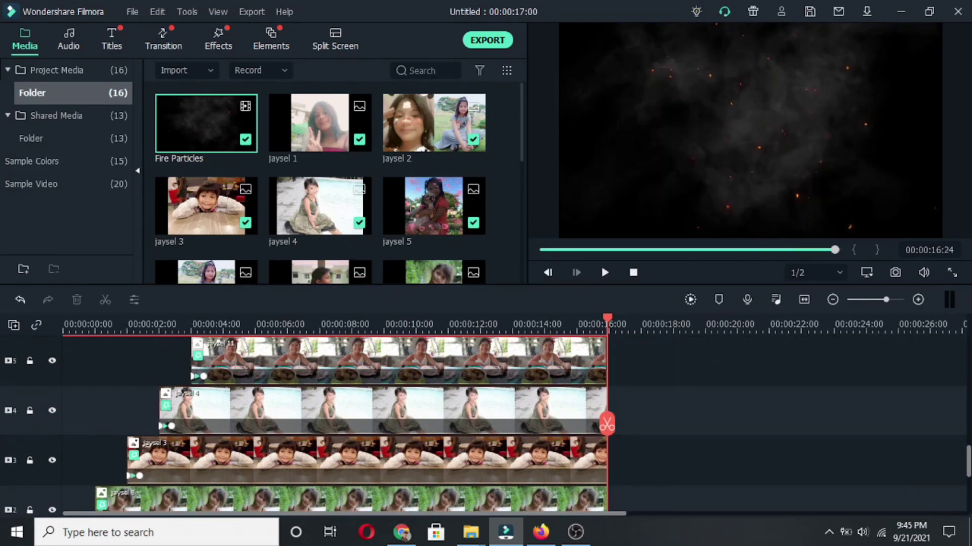
scroll(708, 455, down, 5)
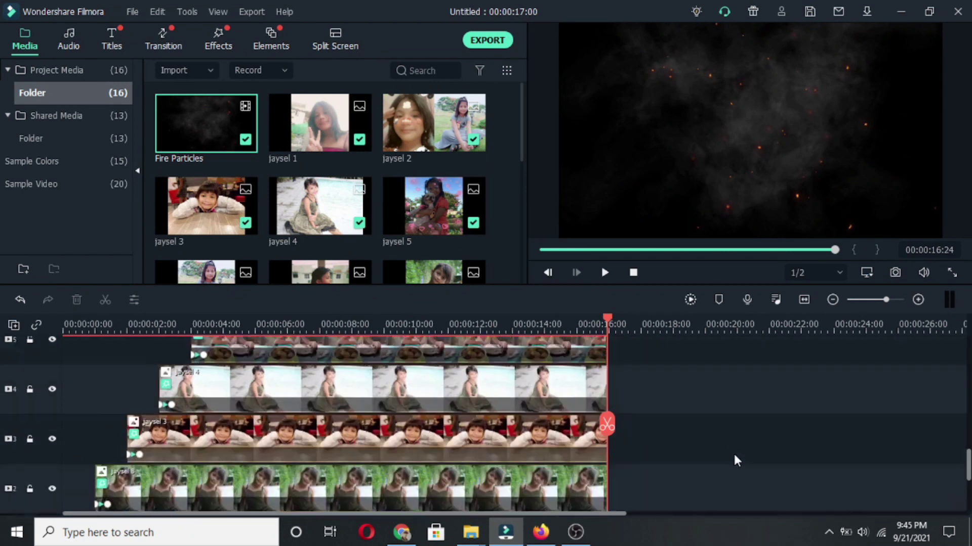
scroll(727, 458, down, 2)
scroll(727, 458, up, 8)
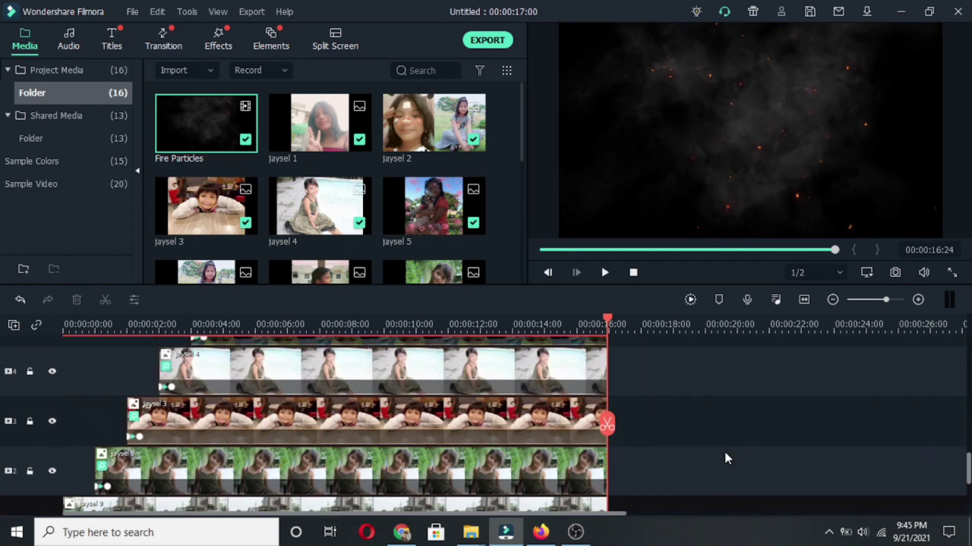
scroll(727, 458, up, 10)
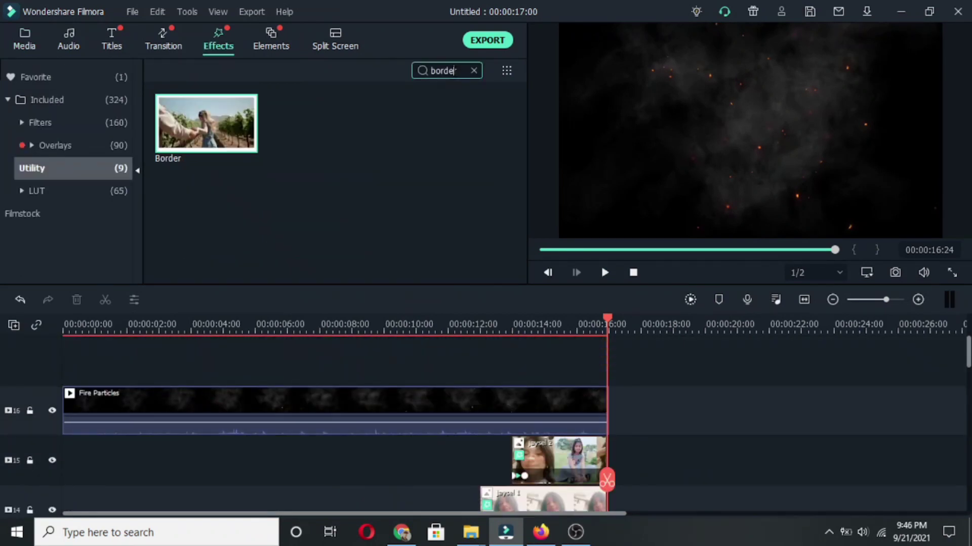
Step: Search the overlay effects for "cinema" and add Cinema 21:9 on a track above Fire Particles, extended to that clip's end
text(r)
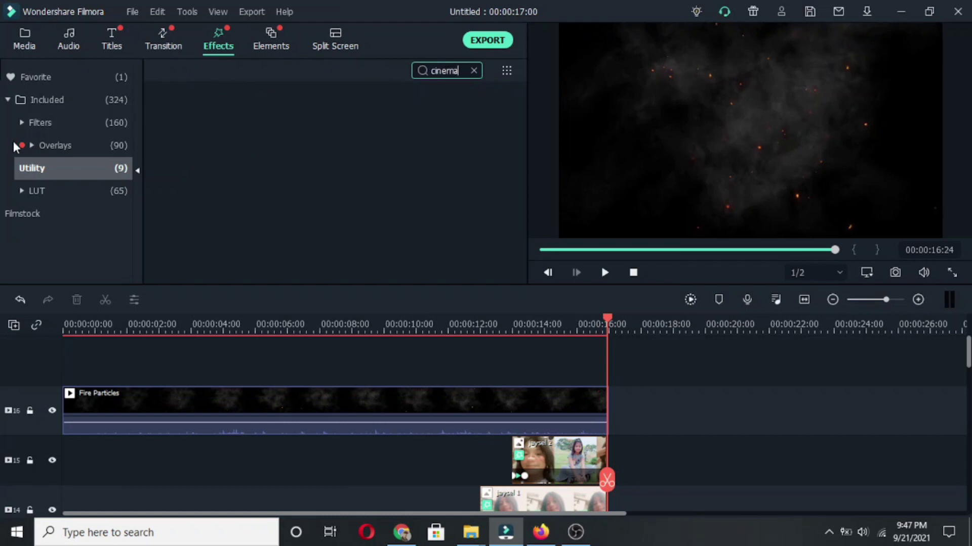
click(53, 147)
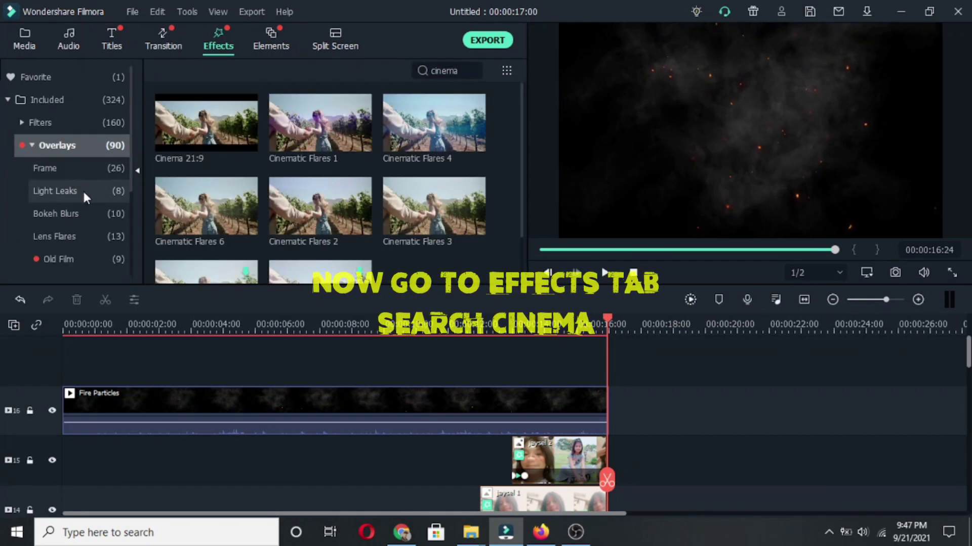
click(187, 134)
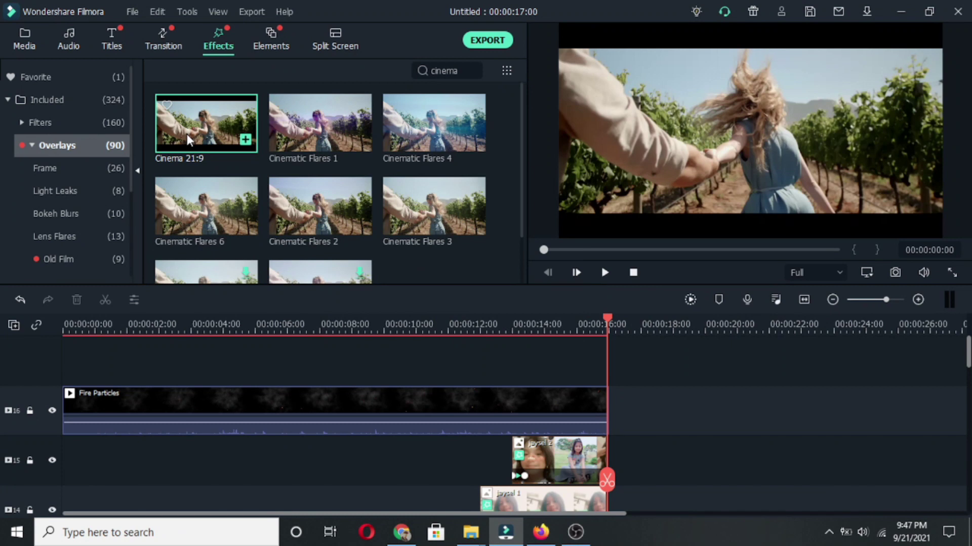
drag(188, 137, 219, 371)
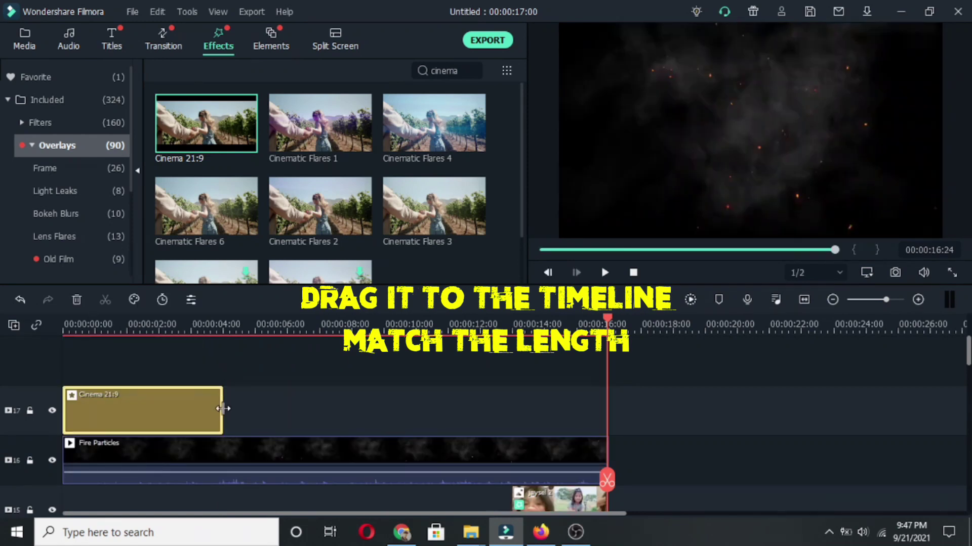
drag(221, 409, 607, 425)
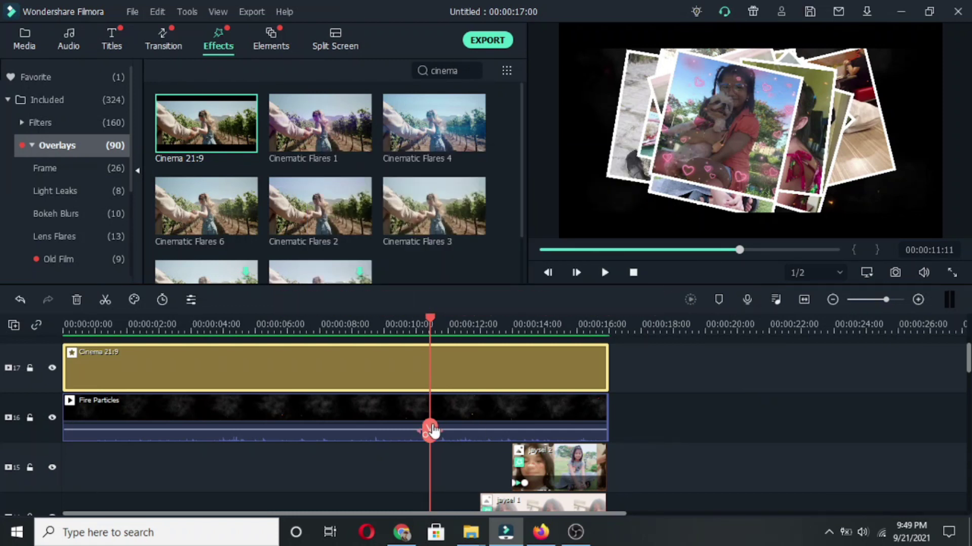
Step: Play the slideshow from the beginning to check the Cinema 21:9 overlay over the photos
drag(413, 429, 52, 423)
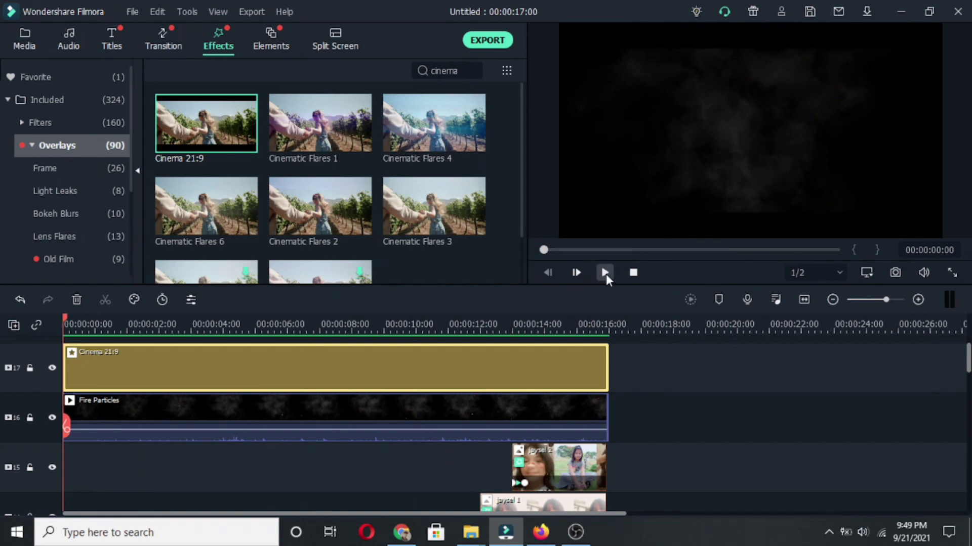
click(605, 273)
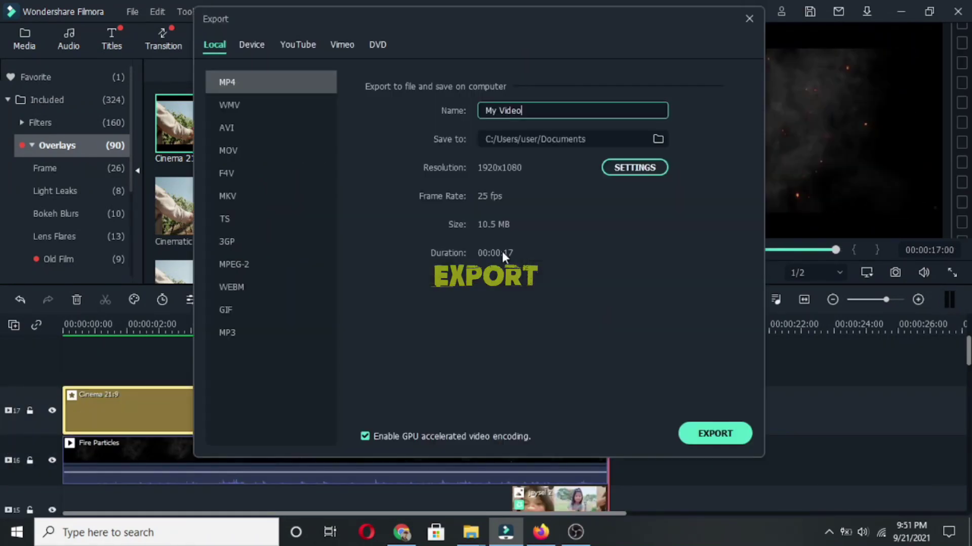
Step: Export the slideshow to the computer as an MP4 named "cinematic slideshow pictures"
click(503, 111)
key(ctrl+a)
key(BackSpace)
text(cinematic slideshow pictures)
click(715, 434)
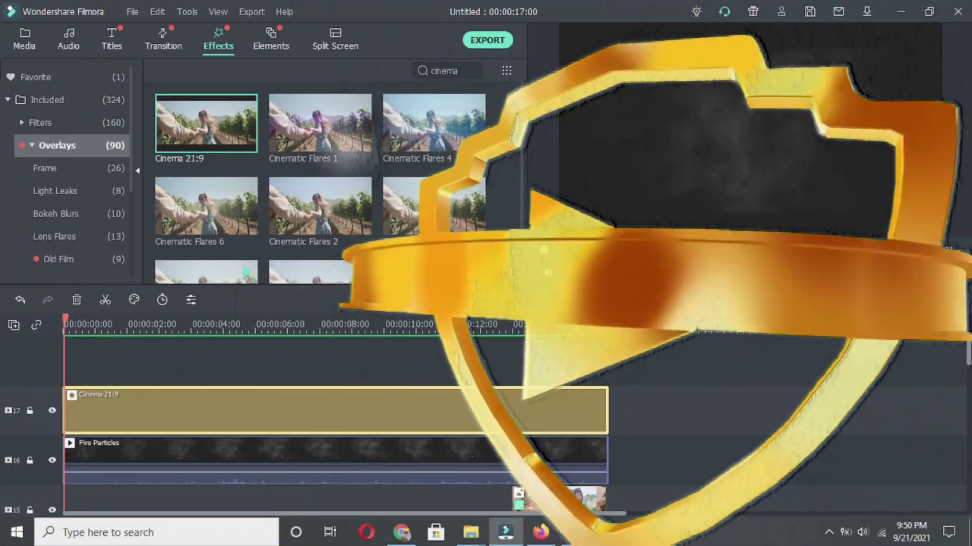
Step: Play the finished slideshow from 00:00:00:00
key(space)
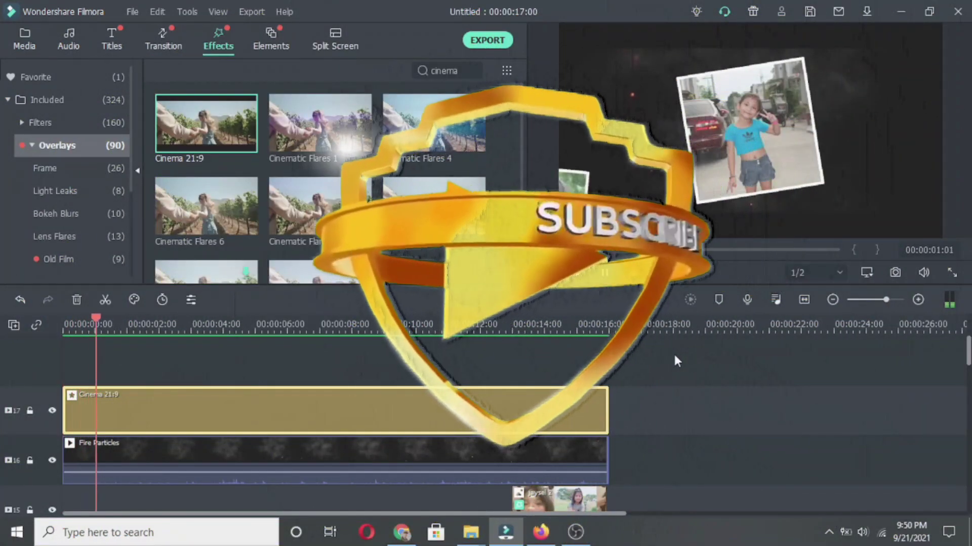